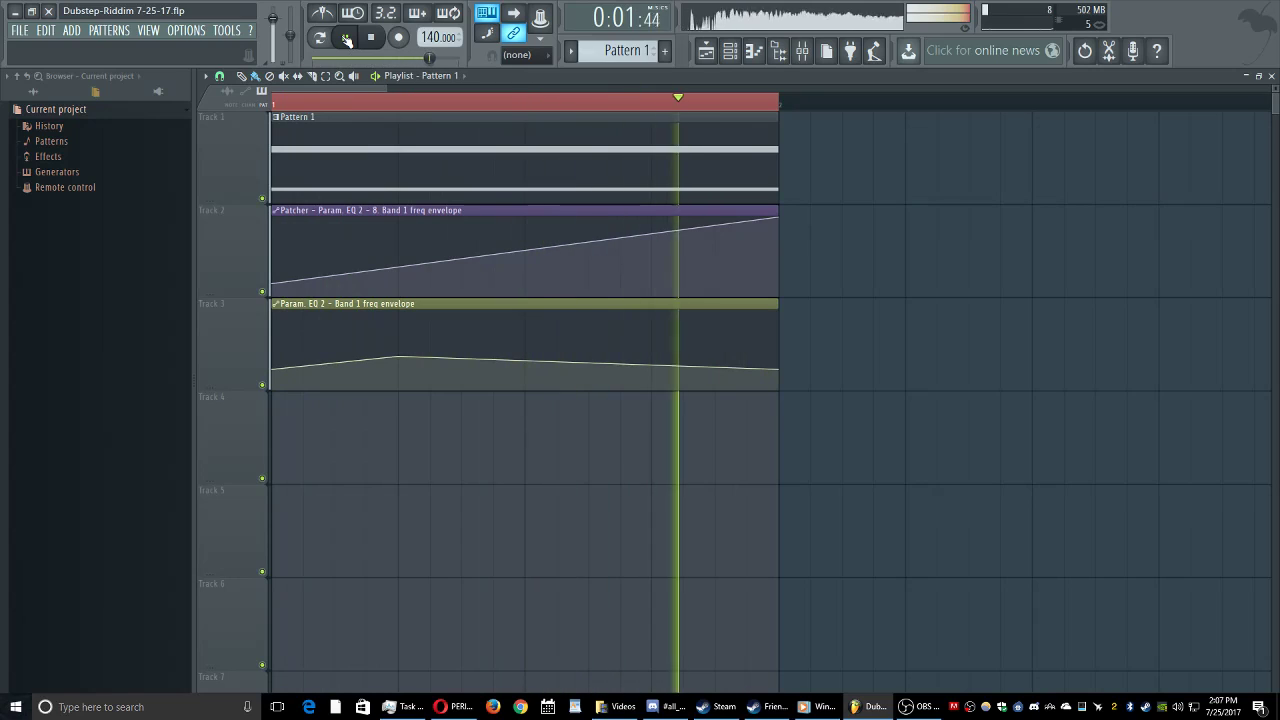
# Step: Audition the Patcher channel's pattern in the piano roll with the F2 note moved out of bar 1, and move it back
pyautogui.click(802, 55)
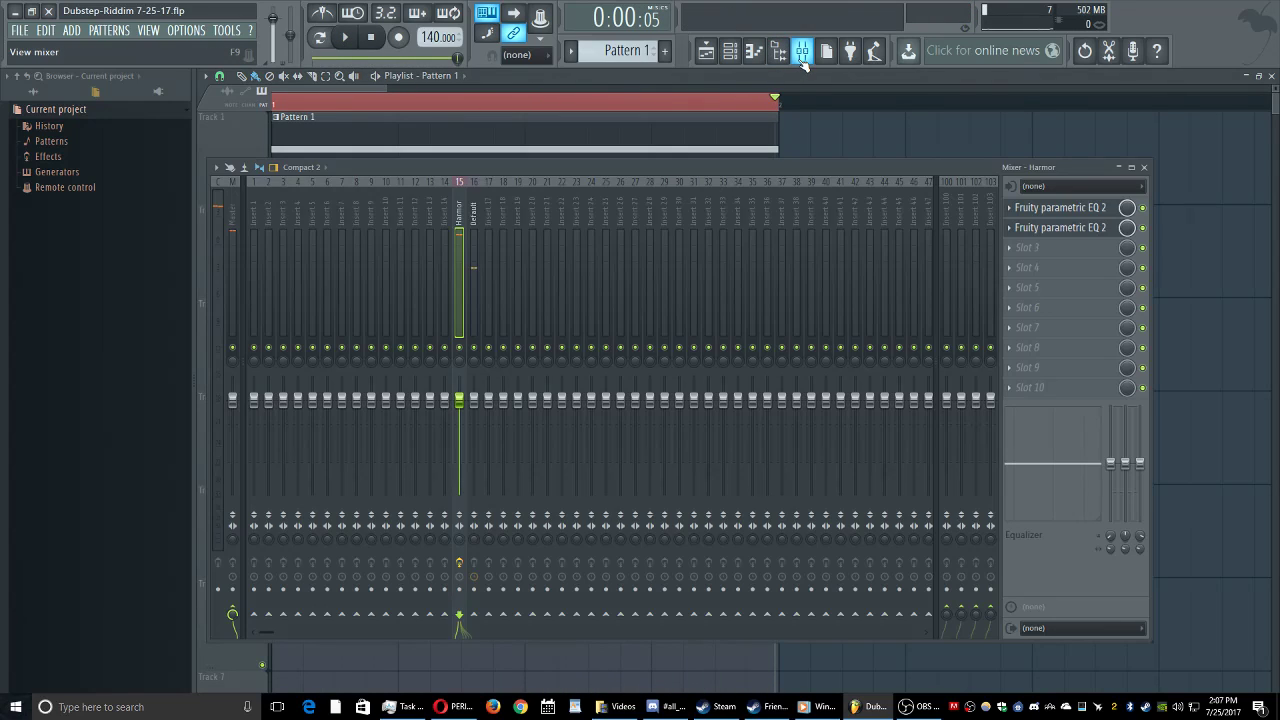
pyautogui.click(731, 52)
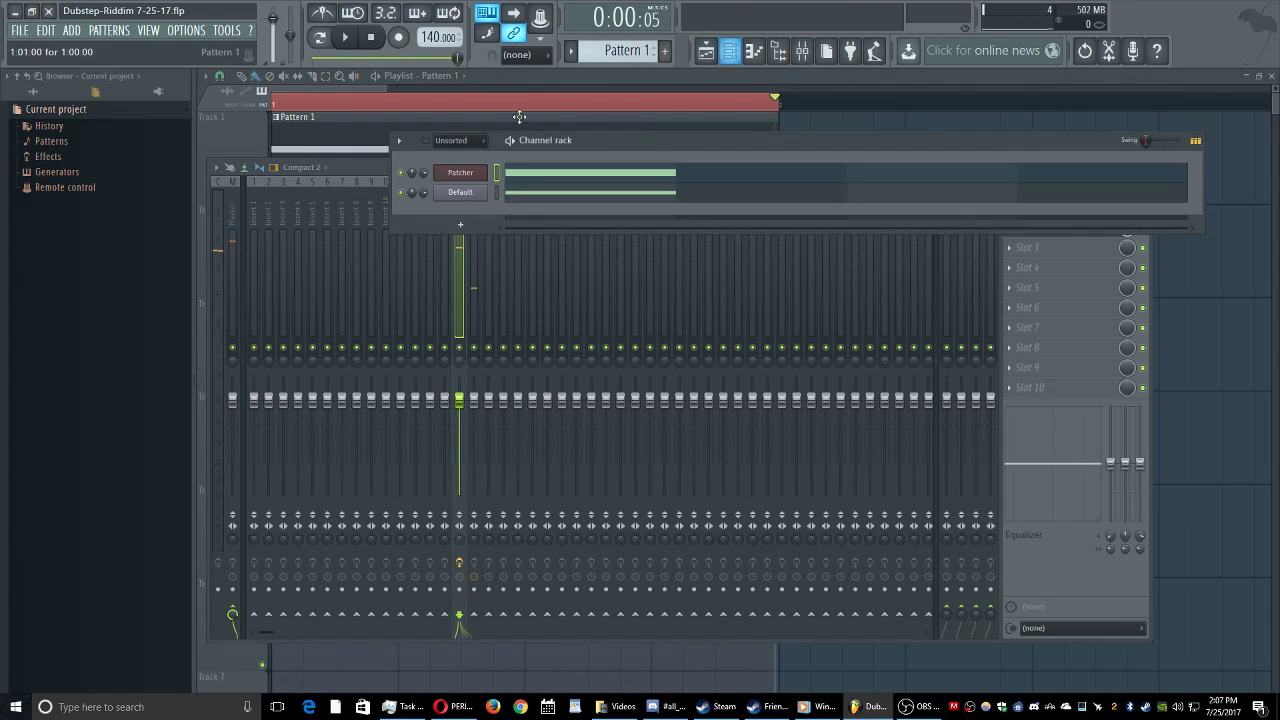
pyautogui.click(534, 174)
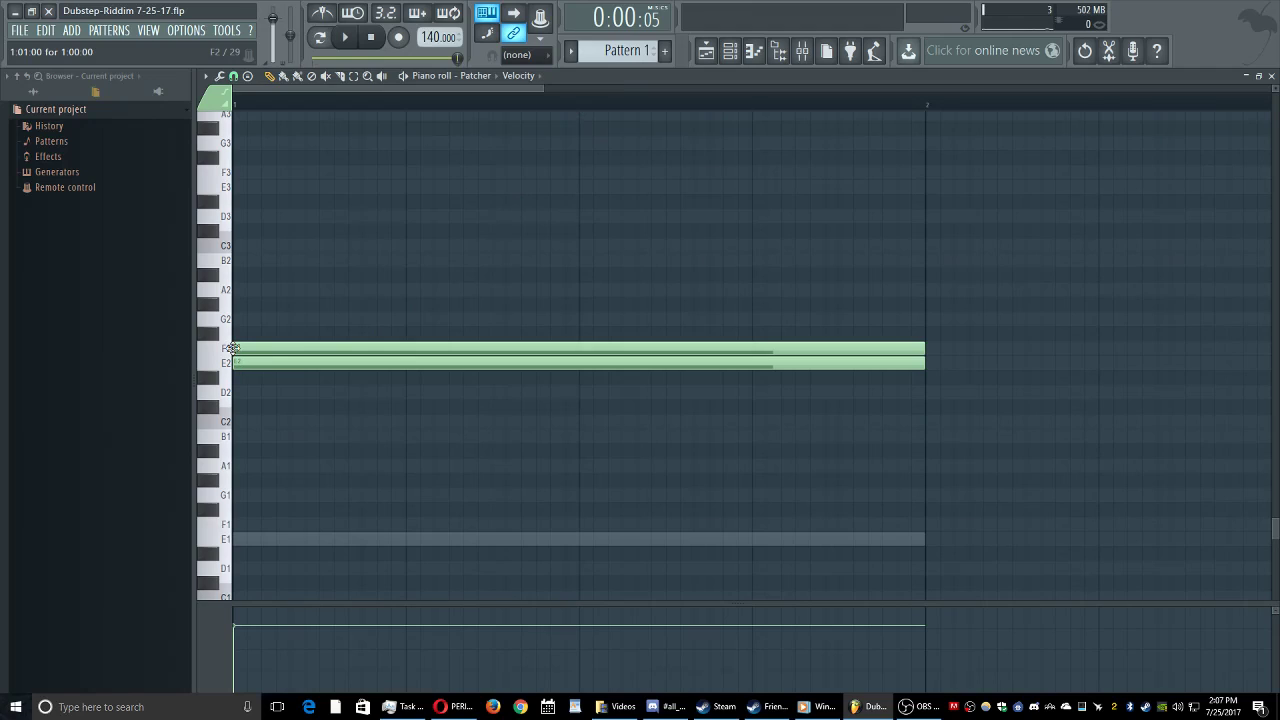
pyautogui.moveTo(297, 354); pyautogui.dragTo(1012, 266)
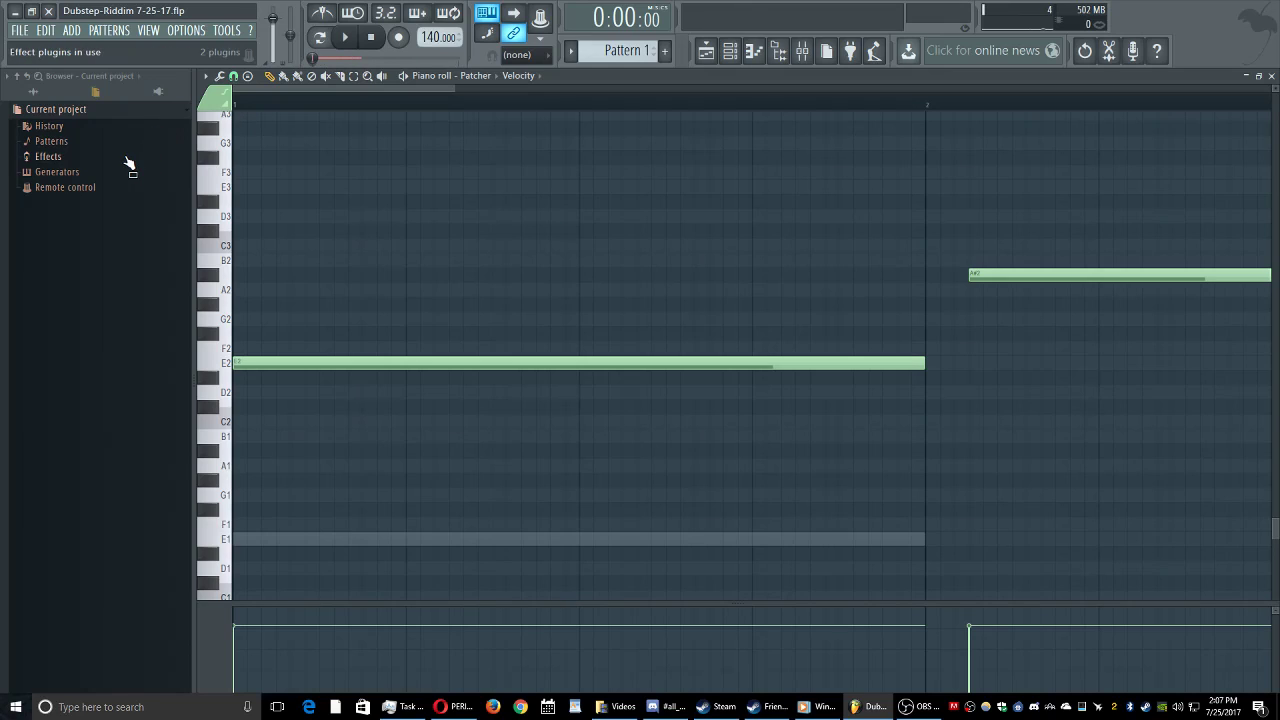
pyautogui.click(345, 37)
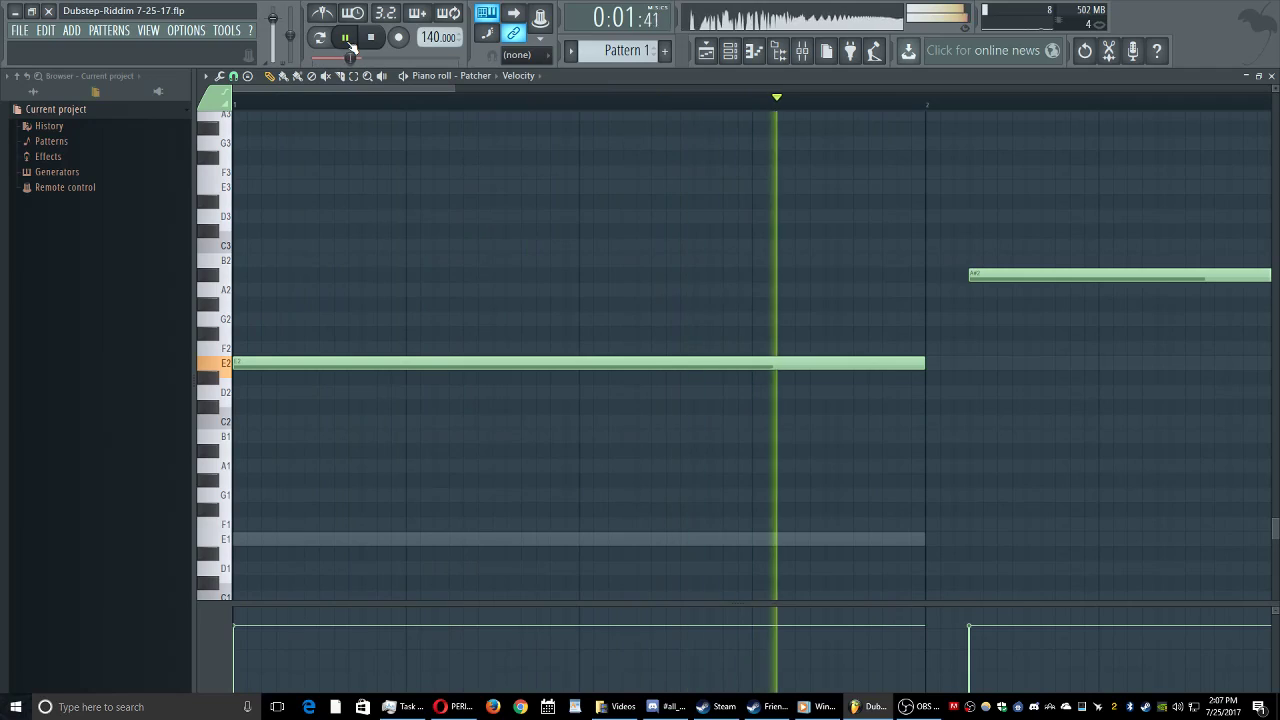
pyautogui.click(345, 38)
pyautogui.moveTo(975, 275); pyautogui.dragTo(250, 352)
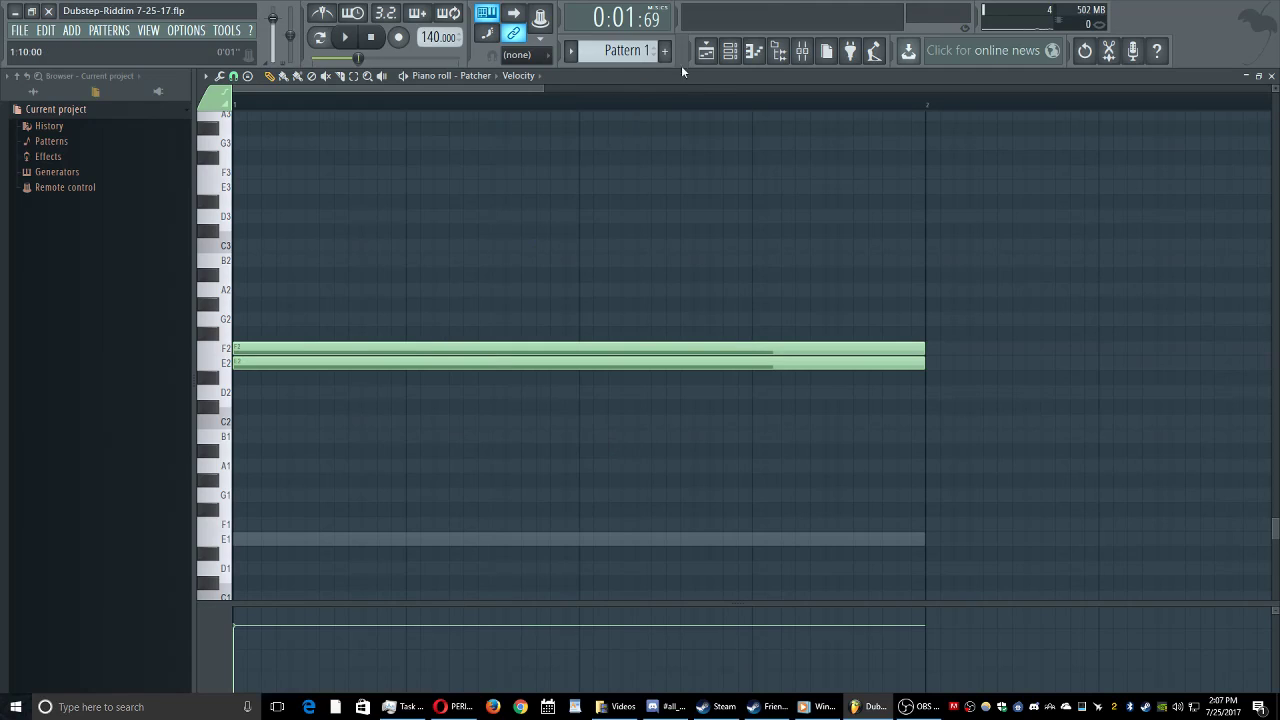
# Step: Try a one-bar F1 note above E1 in the Default channel's piano roll, play the pattern and delete the F1 note
pyautogui.scroll(-3, 343, 423)
pyautogui.doubleClick(243, 406)
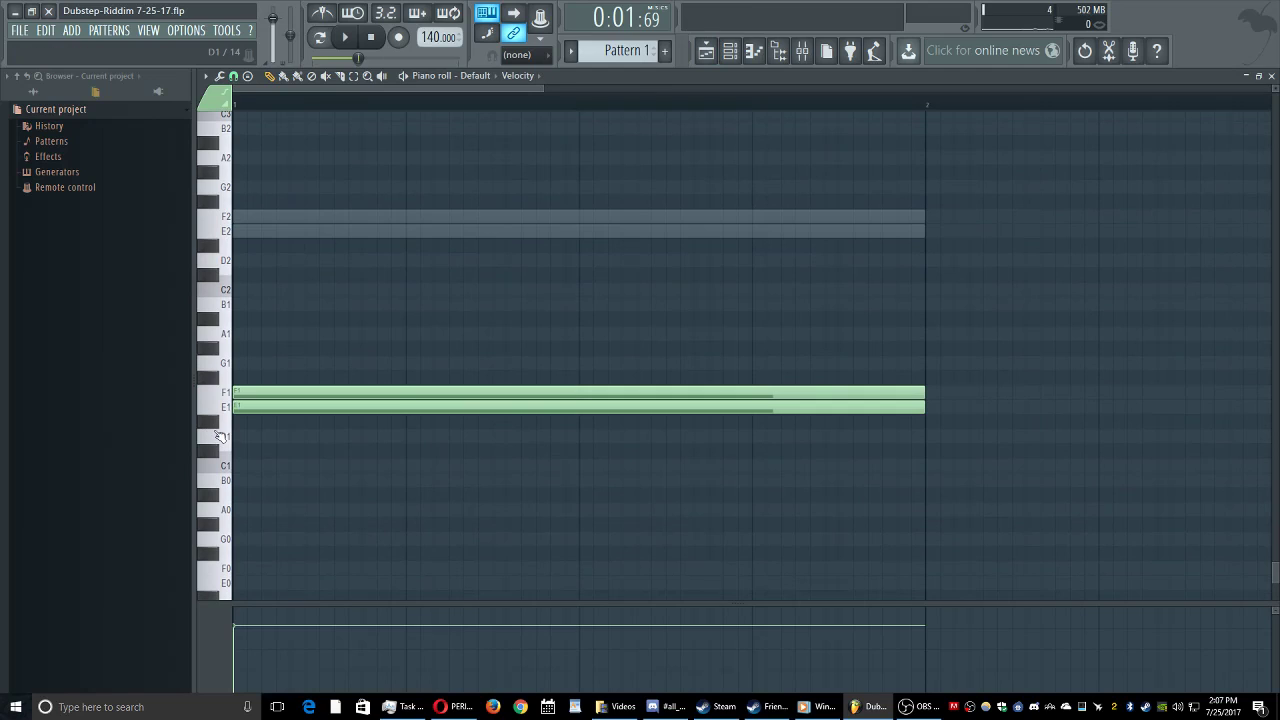
pyautogui.press('space')
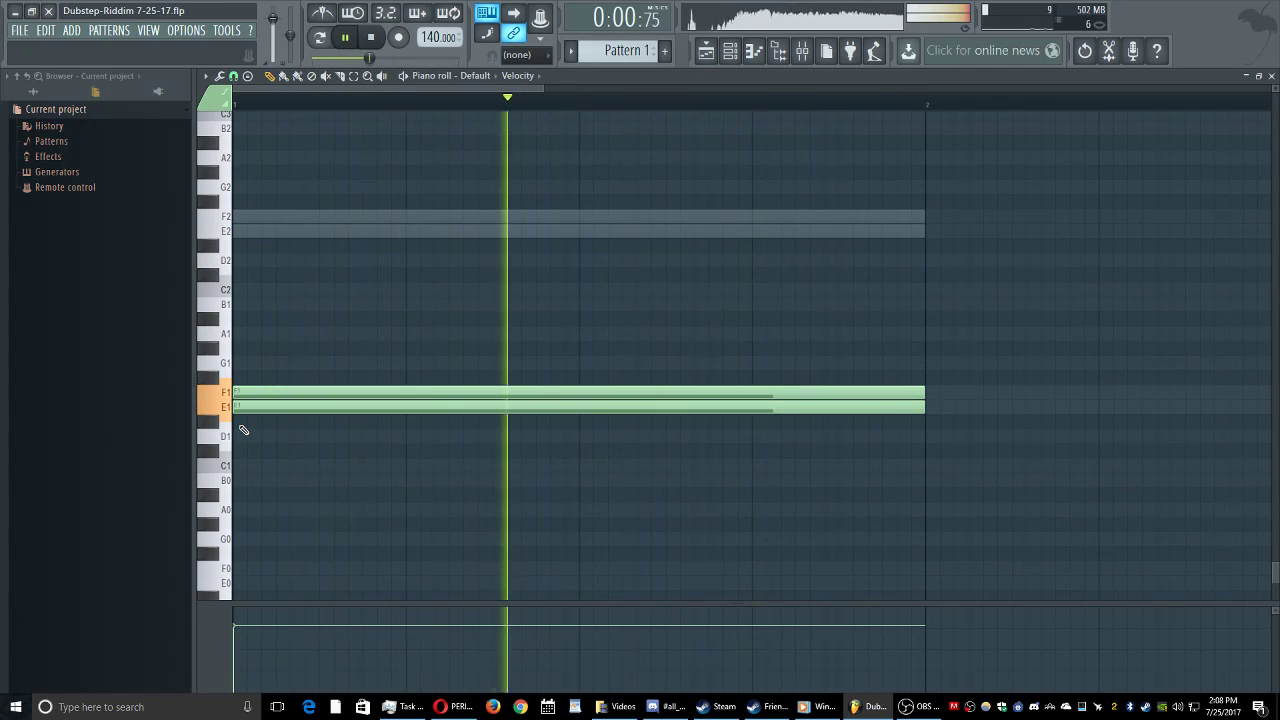
pyautogui.press('space')
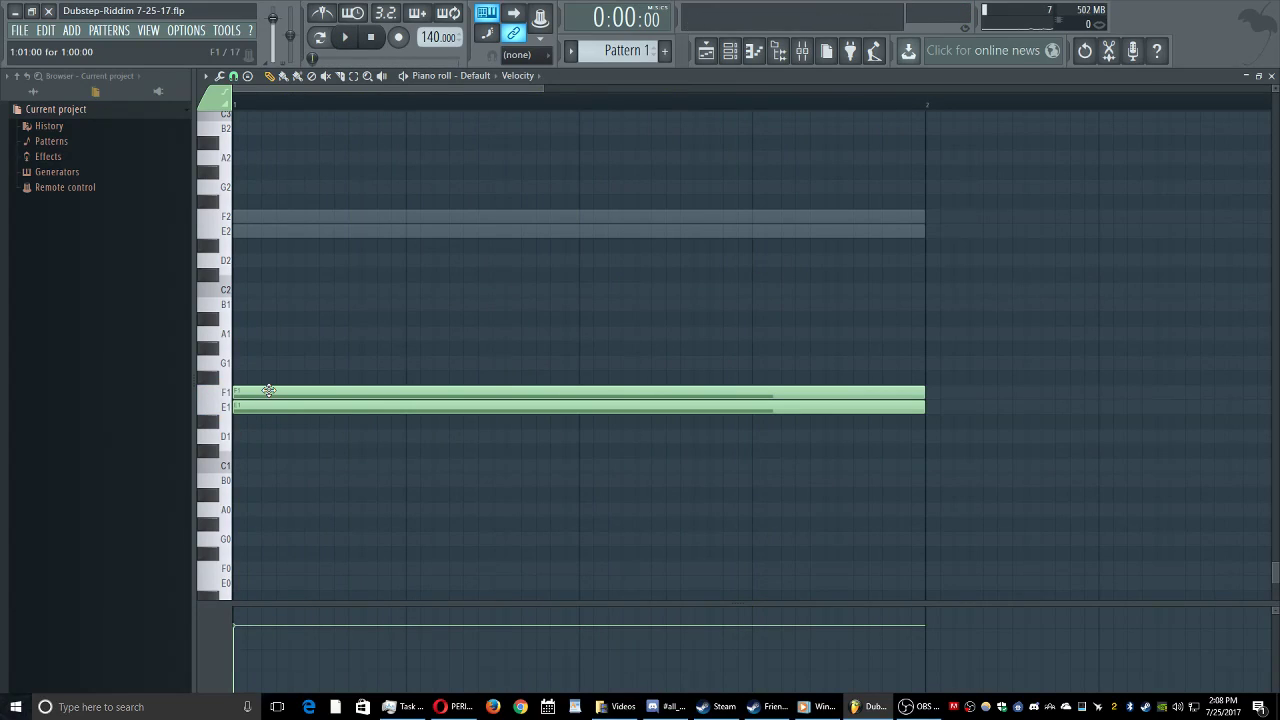
pyautogui.rightClick(268, 390)
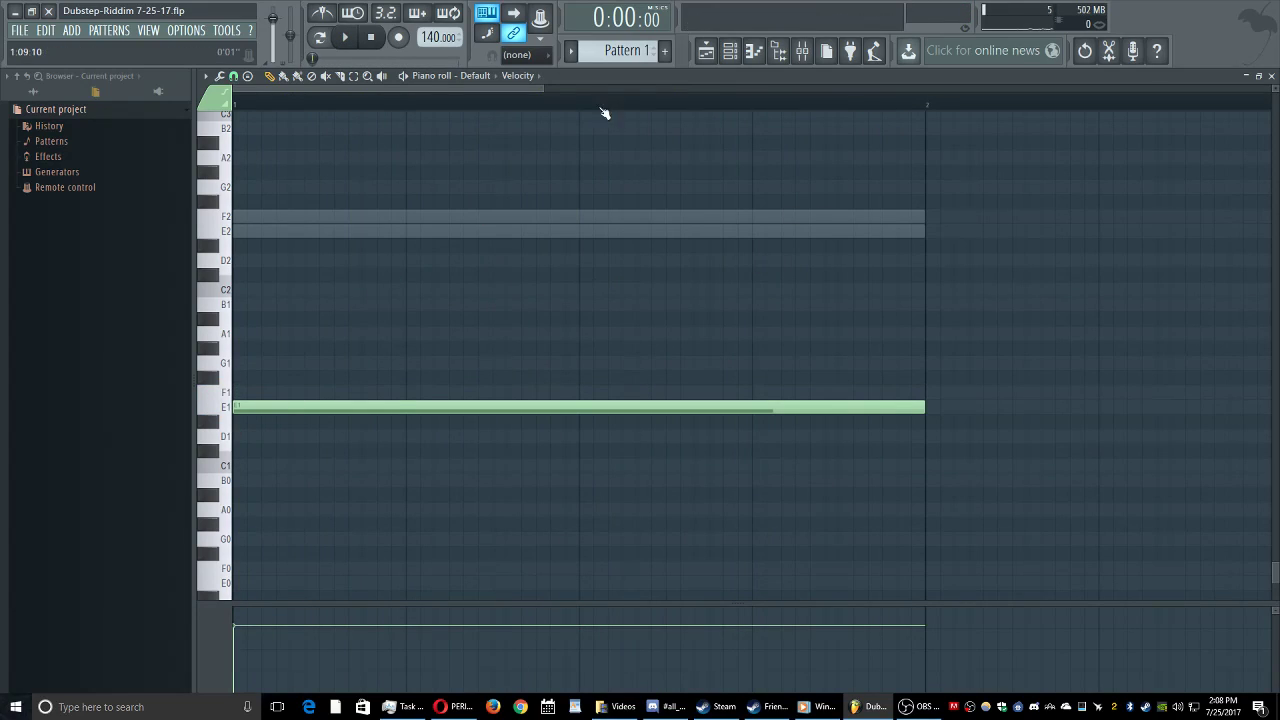
# Step: Open the Patcher channel's map and reposition the first Param. EQ 2, the Delay bank and the second Param. EQ 2
pyautogui.click(706, 50)
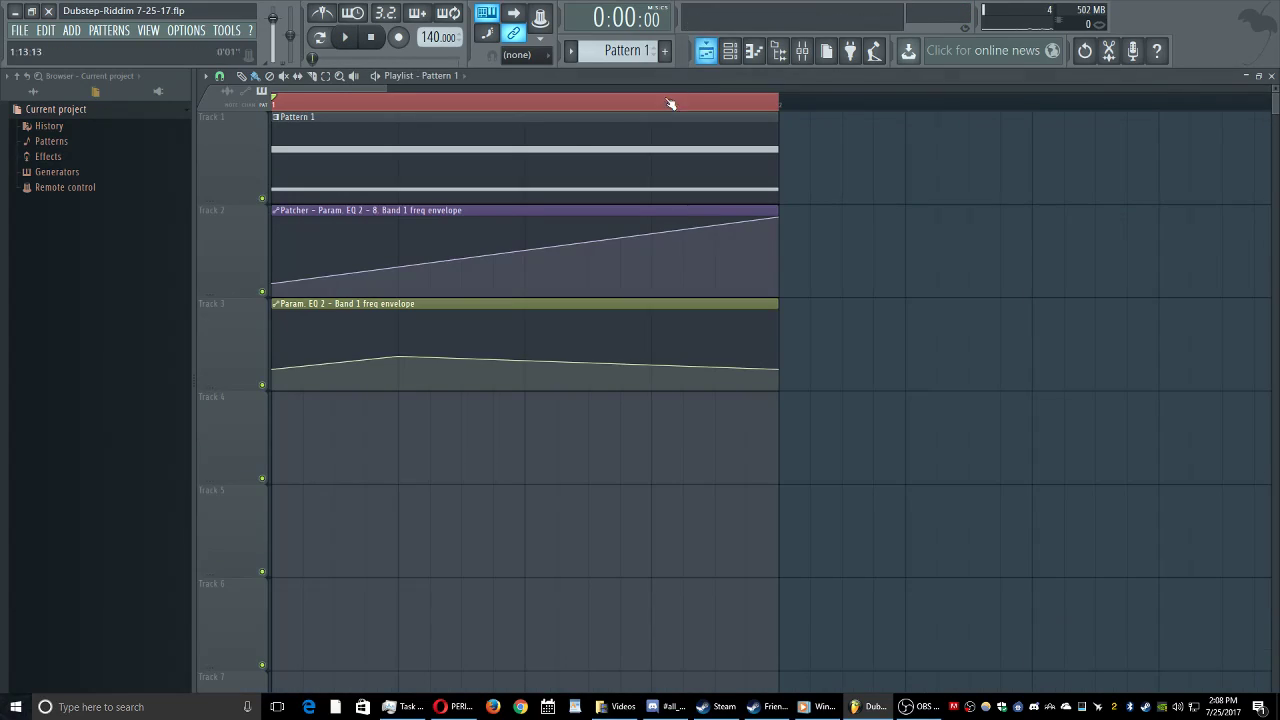
pyautogui.click(730, 50)
pyautogui.click(476, 178)
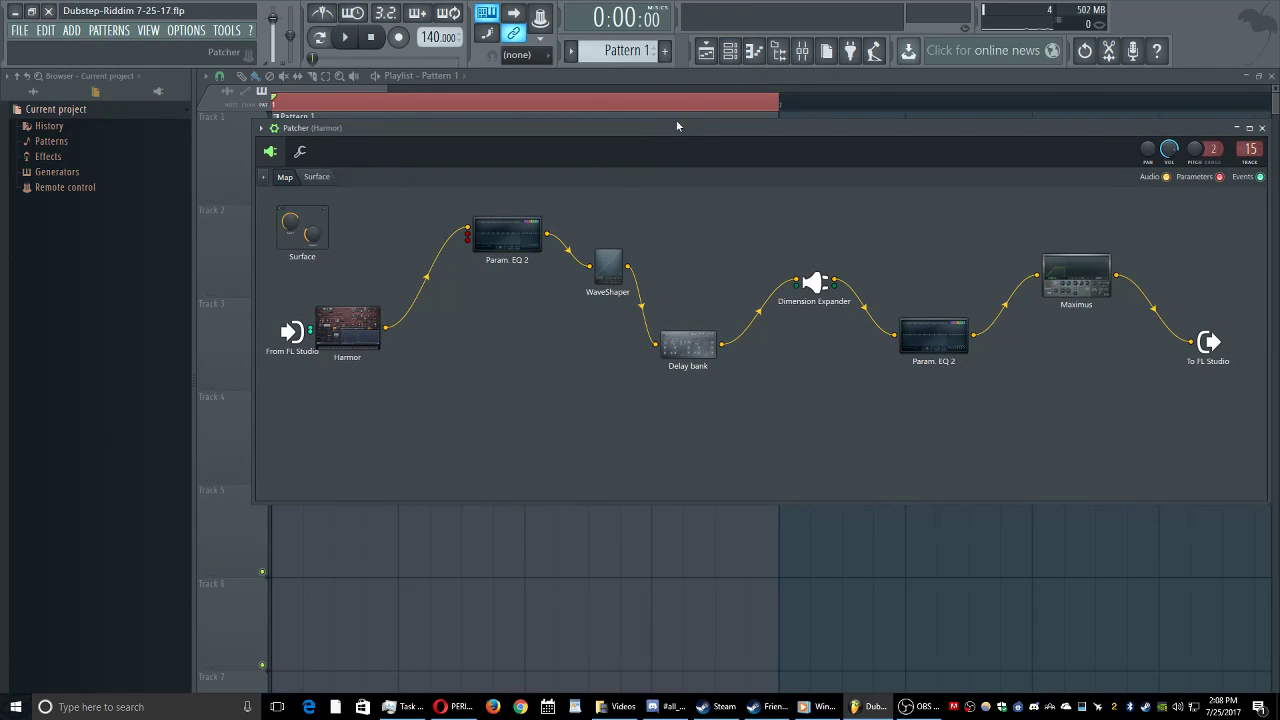
pyautogui.moveTo(677, 126); pyautogui.dragTo(672, 131)
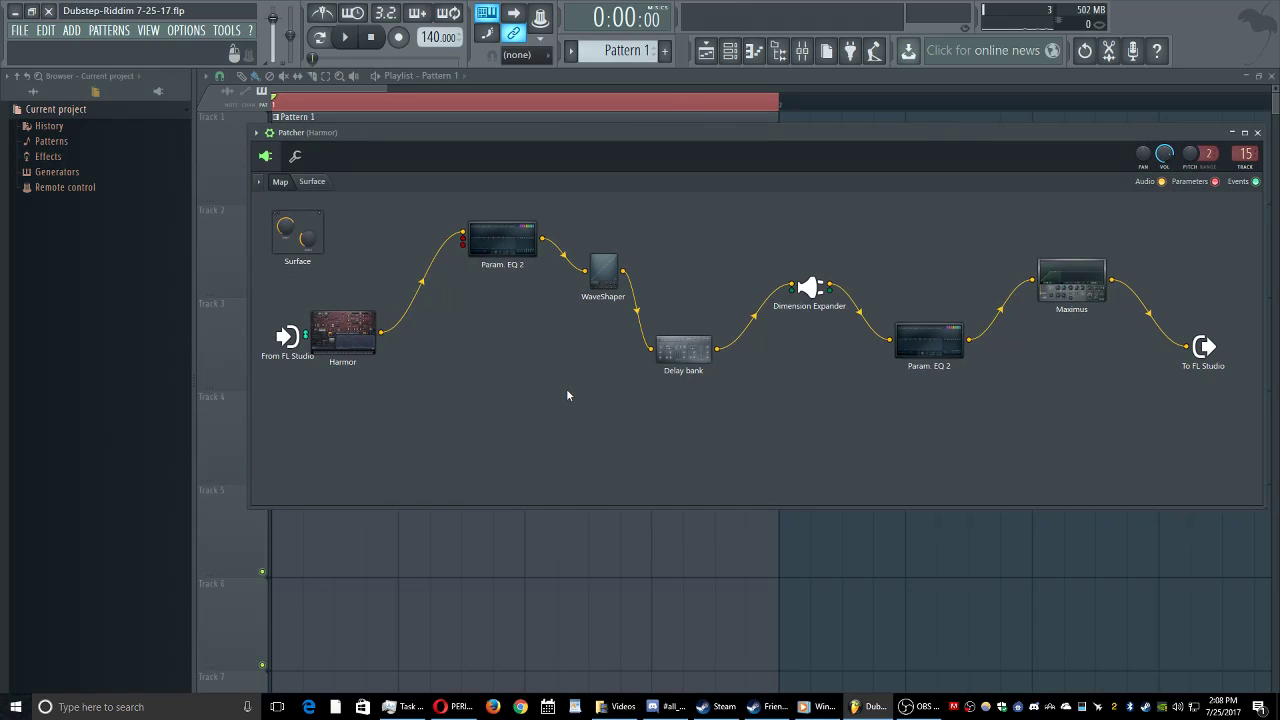
pyautogui.moveTo(500, 252); pyautogui.dragTo(510, 240)
pyautogui.moveTo(683, 348); pyautogui.dragTo(706, 227)
pyautogui.moveTo(931, 342); pyautogui.dragTo(919, 276)
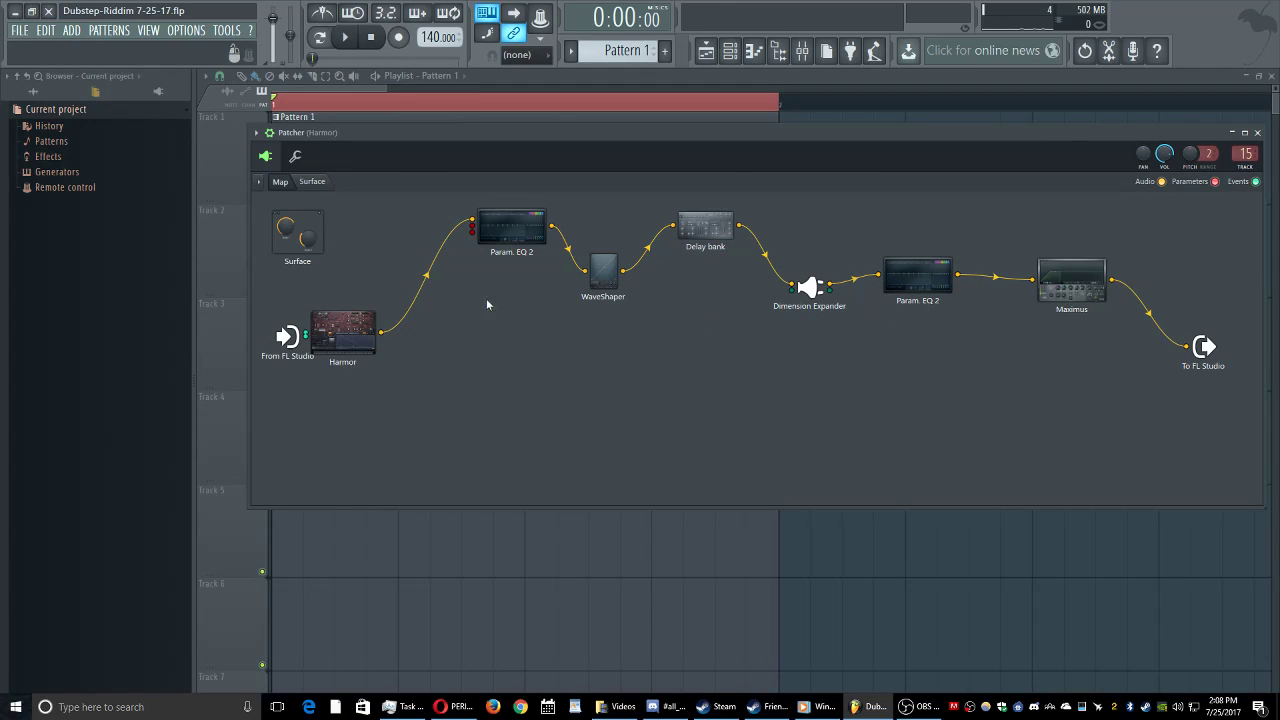
# Step: Disconnect Maximus from To FL Studio, connect Harmor directly to that output and move Harmor away from the From FL Studio node
pyautogui.click(1187, 347)
pyautogui.moveTo(381, 332); pyautogui.dragTo(1187, 347)
pyautogui.click(802, 50)
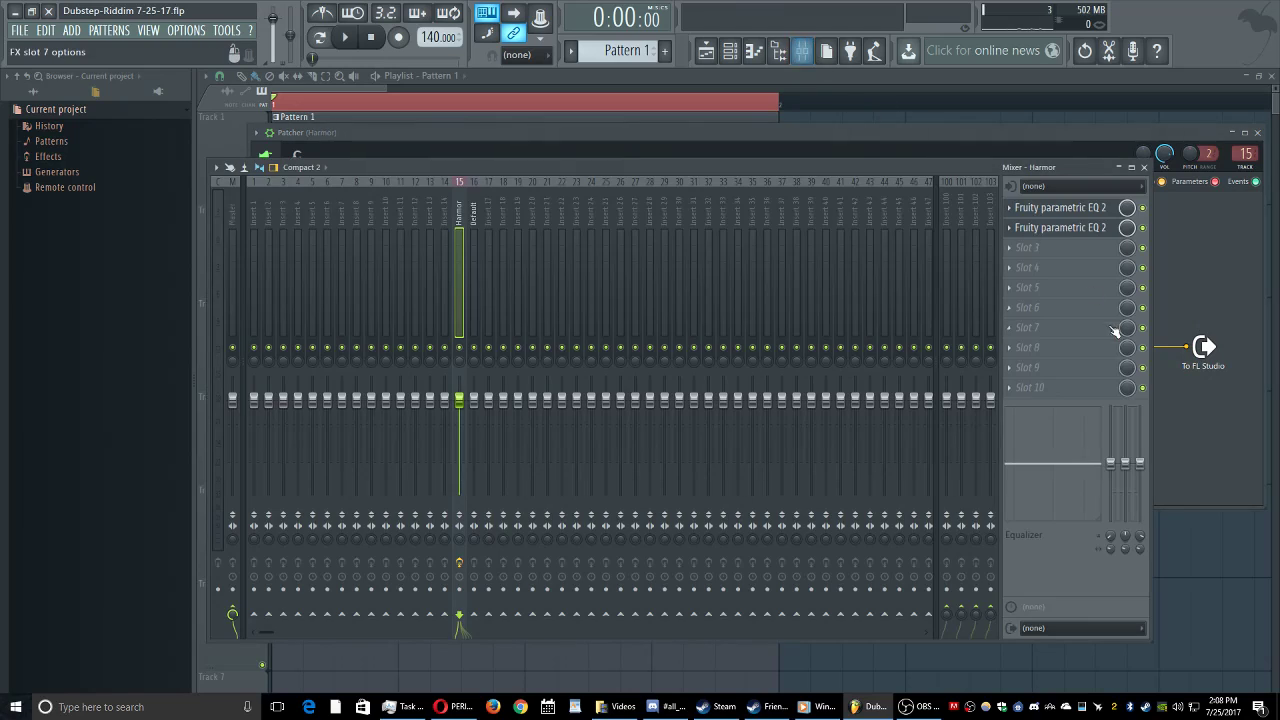
pyautogui.click(753, 147)
pyautogui.moveTo(375, 348); pyautogui.dragTo(400, 363)
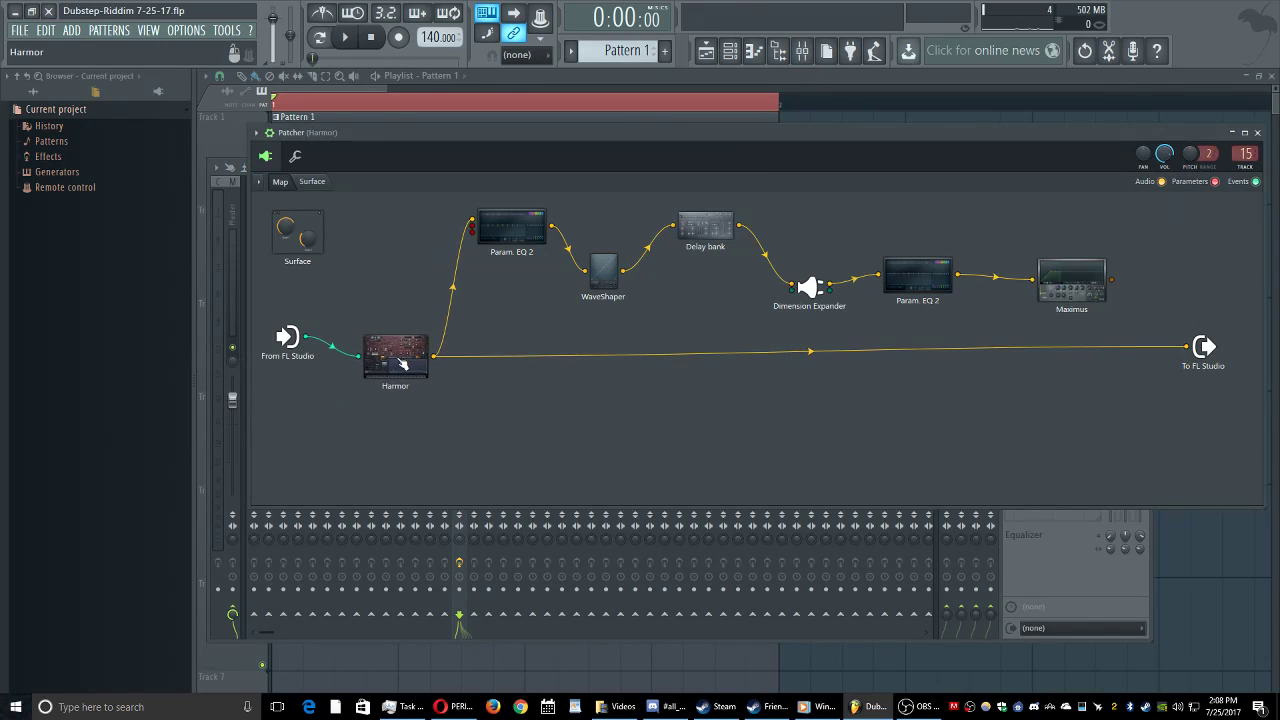
# Step: Open the Harmor plugin, audition its unprocessed sound and move its window clear of the Patcher nodes
pyautogui.doubleClick(403, 364)
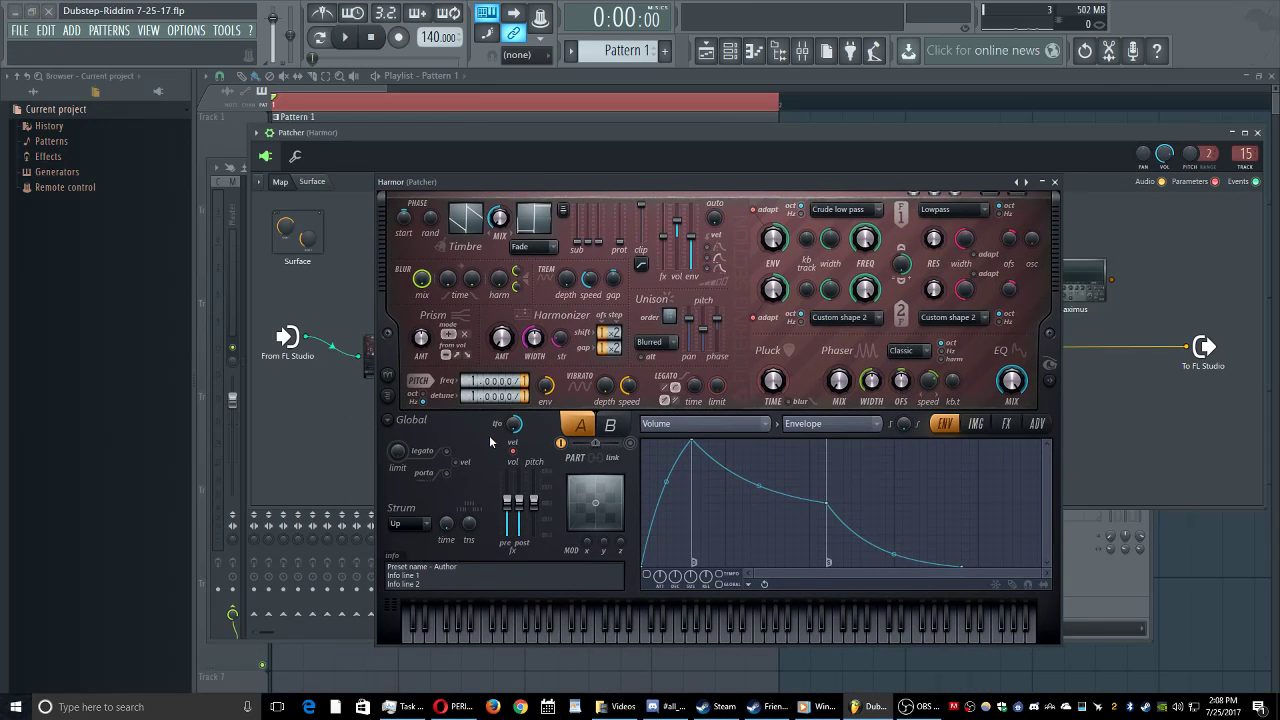
pyautogui.press('space')
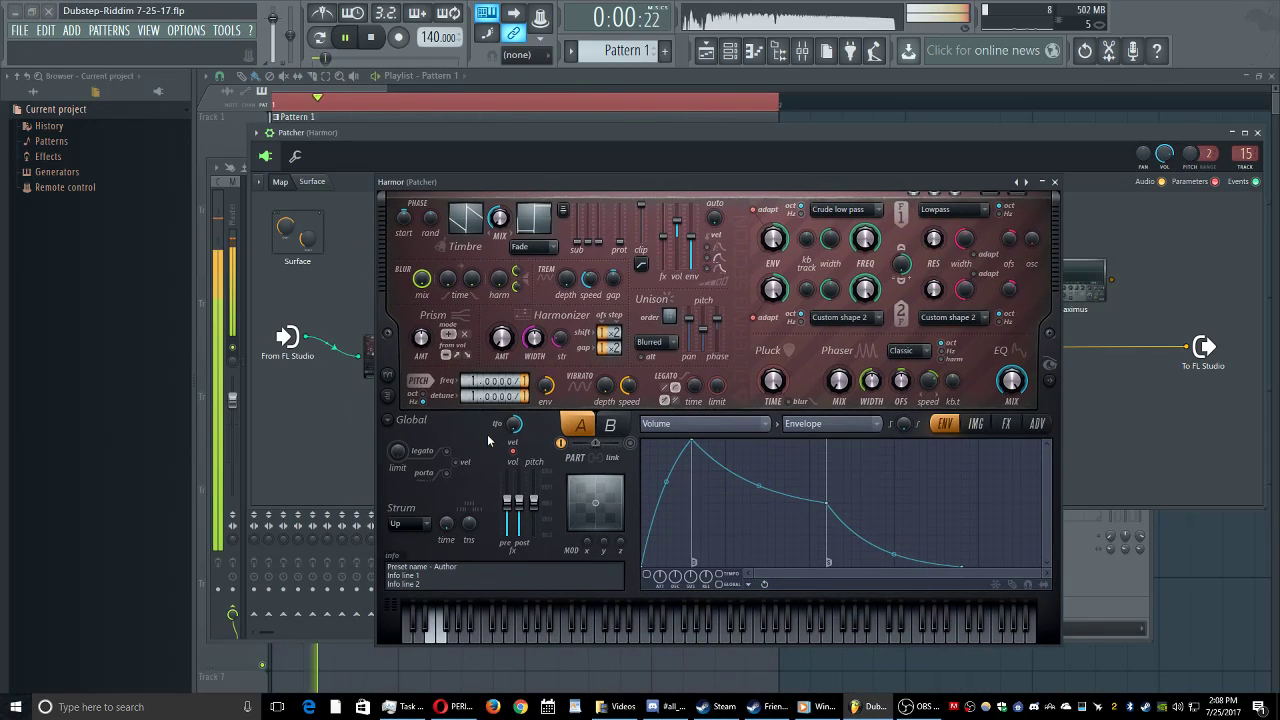
pyautogui.press('space')
pyautogui.moveTo(477, 183); pyautogui.dragTo(535, 420)
# Step: Feed To FL Studio from the first Param. EQ 2 instead of Harmor, open the EQ and audition its sound
pyautogui.moveTo(1187, 347); pyautogui.dragTo(474, 222)
pyautogui.moveTo(552, 227); pyautogui.dragTo(1187, 347)
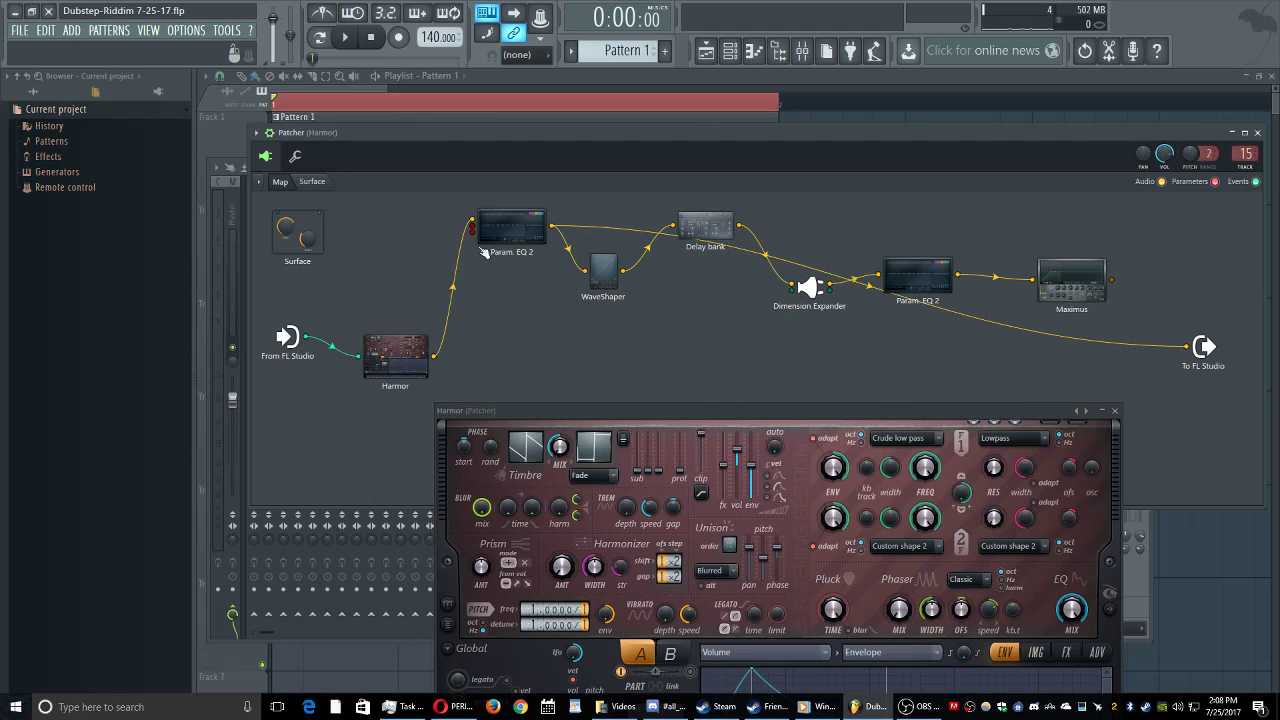
pyautogui.click(512, 227)
pyautogui.moveTo(681, 448); pyautogui.dragTo(651, 325)
pyautogui.press('space')
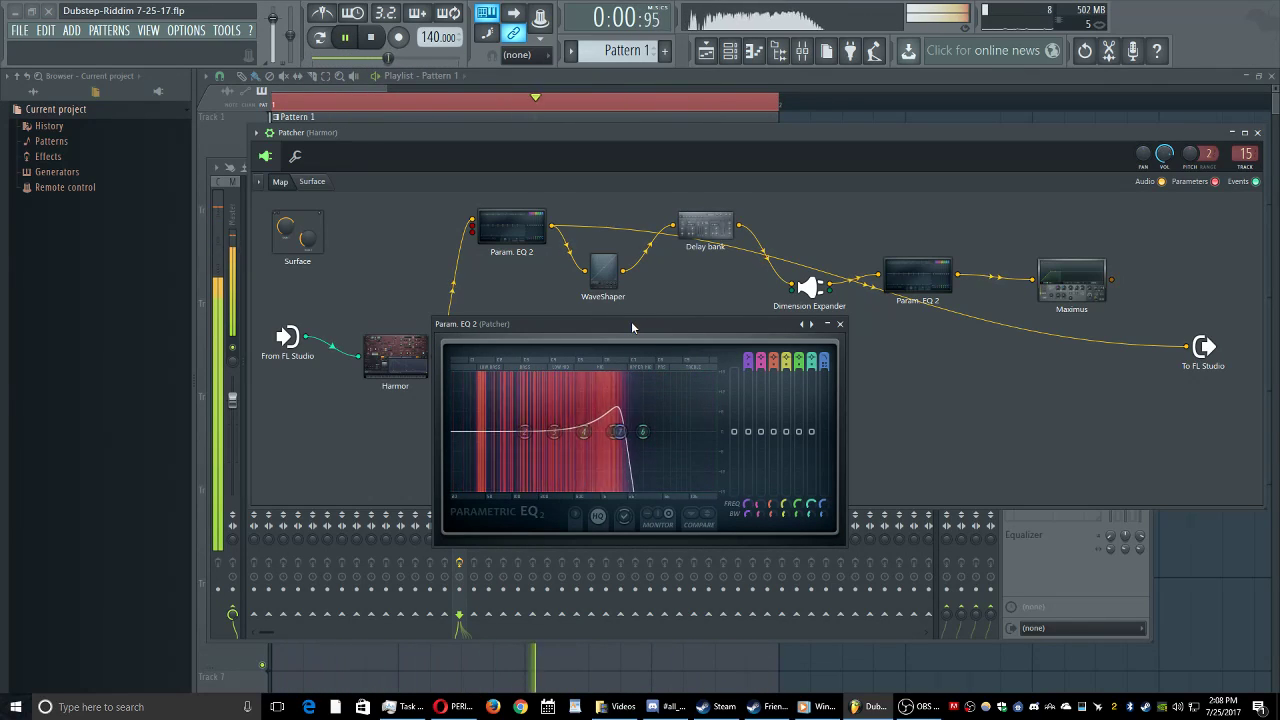
pyautogui.press('space')
# Step: Feed To FL Studio from the WaveShaper instead of Param. EQ 2, and lower the WaveShaper and first EQ nodes in the map
pyautogui.moveTo(1060, 331); pyautogui.dragTo(1187, 341)
pyautogui.click(840, 324)
pyautogui.moveTo(547, 283); pyautogui.dragTo(627, 335)
pyautogui.moveTo(499, 229); pyautogui.dragTo(499, 294)
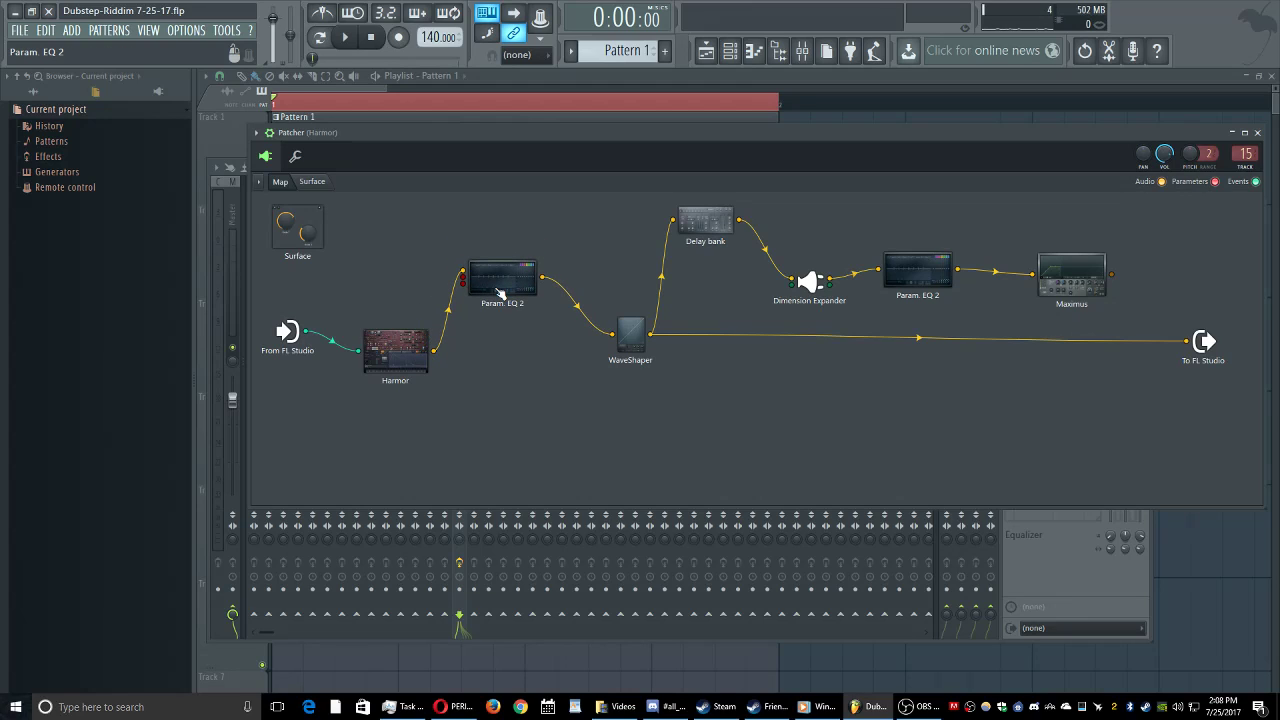
# Step: Open the WaveShaper to examine its curve and audition the distorted sound twice
pyautogui.doubleClick(637, 355)
pyautogui.moveTo(577, 487); pyautogui.dragTo(749, 260)
pyautogui.press('space')
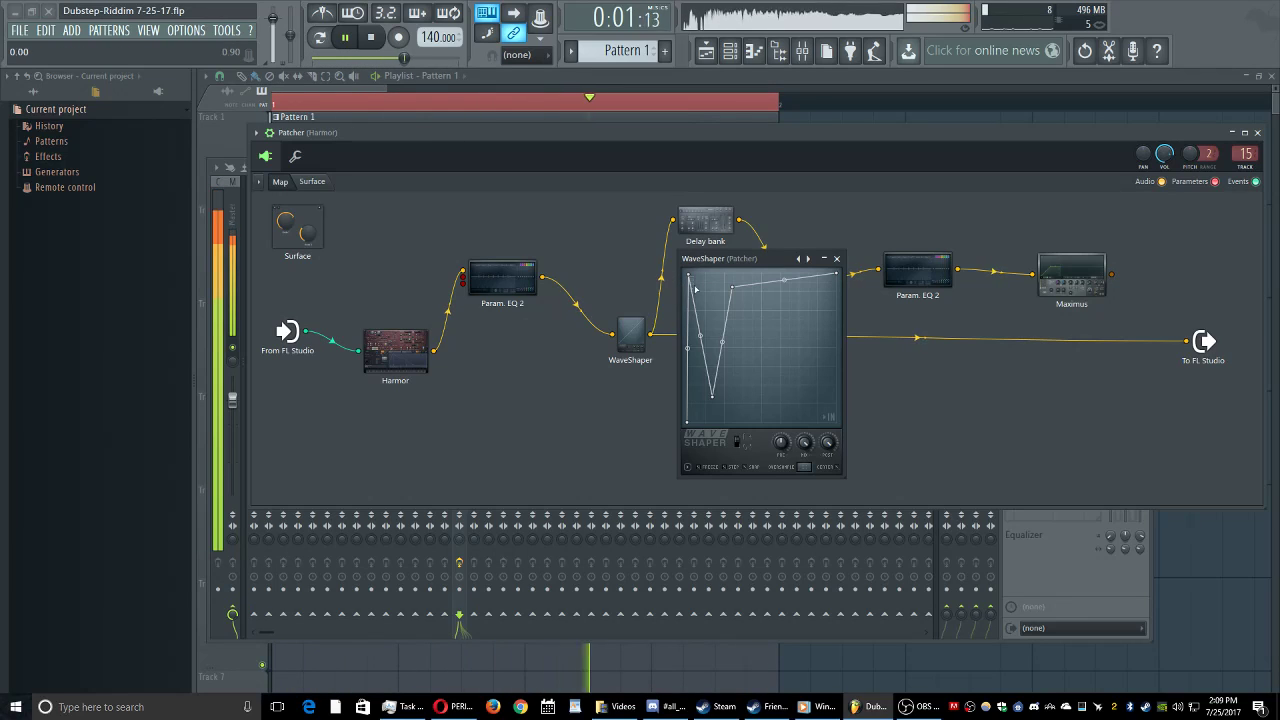
pyautogui.press('space')
pyautogui.moveTo(745, 263); pyautogui.dragTo(673, 287)
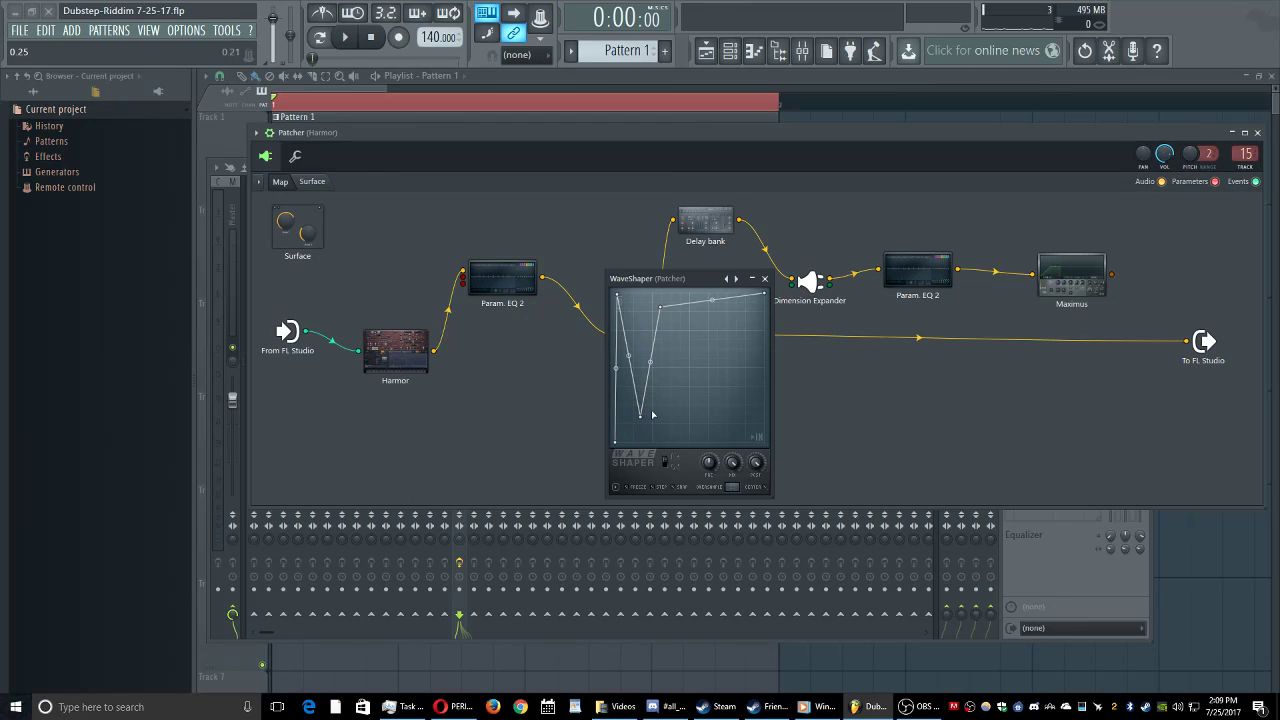
pyautogui.moveTo(692, 286); pyautogui.dragTo(509, 274)
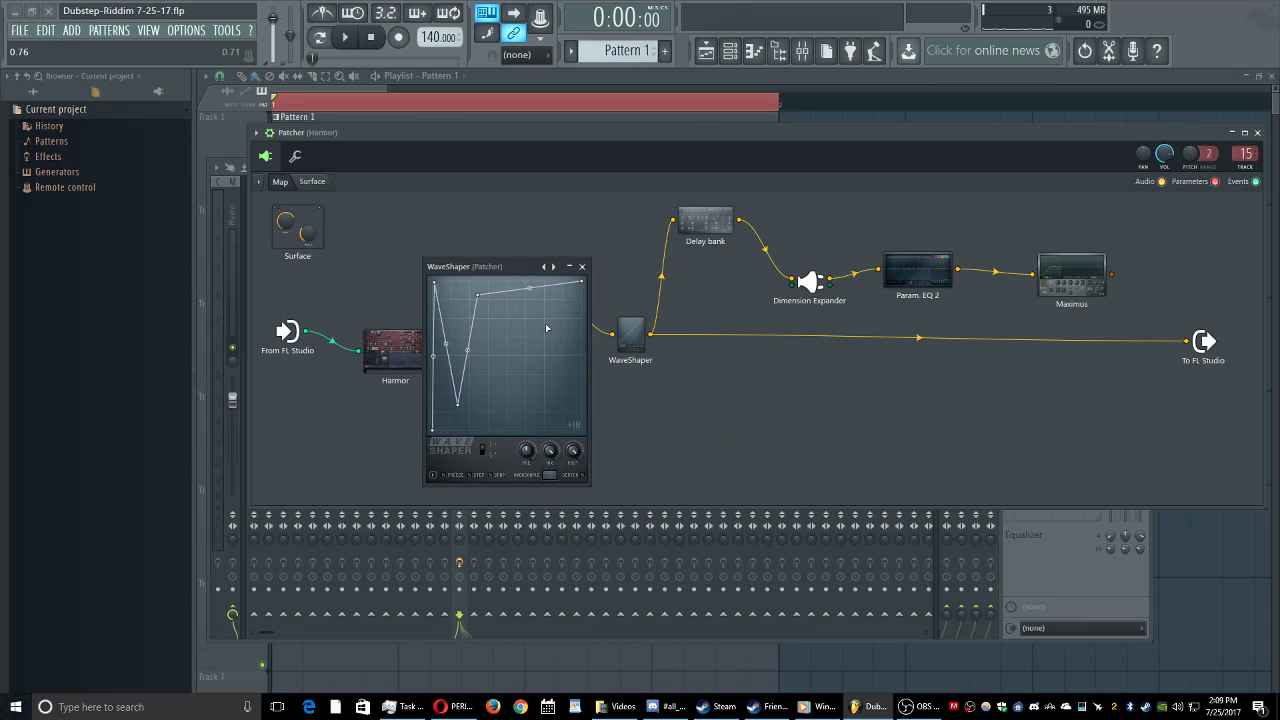
pyautogui.press('space')
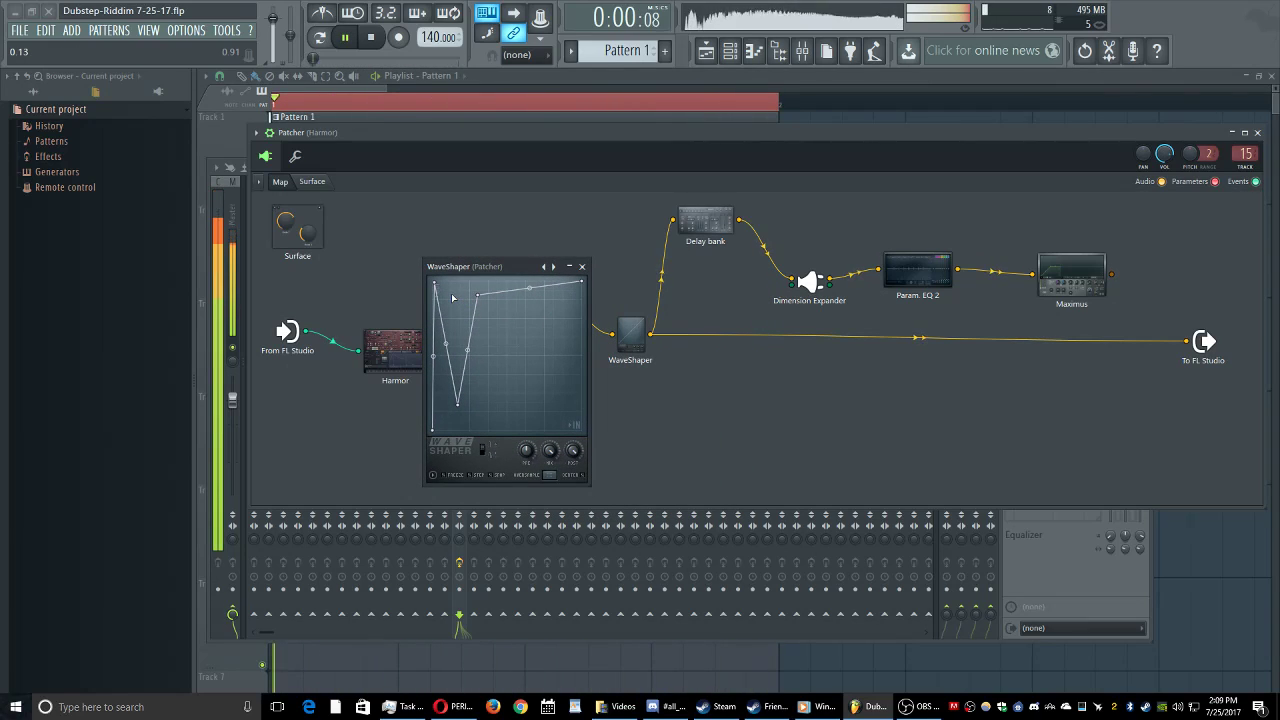
pyautogui.press('space')
# Step: Feed To FL Studio from the Delay bank instead of the WaveShaper, and reposition the Maximus, Dimension Expander and Delay bank nodes
pyautogui.moveTo(489, 270); pyautogui.dragTo(700, 400)
pyautogui.moveTo(1187, 341); pyautogui.dragTo(633, 321)
pyautogui.moveTo(1090, 269); pyautogui.dragTo(1121, 261)
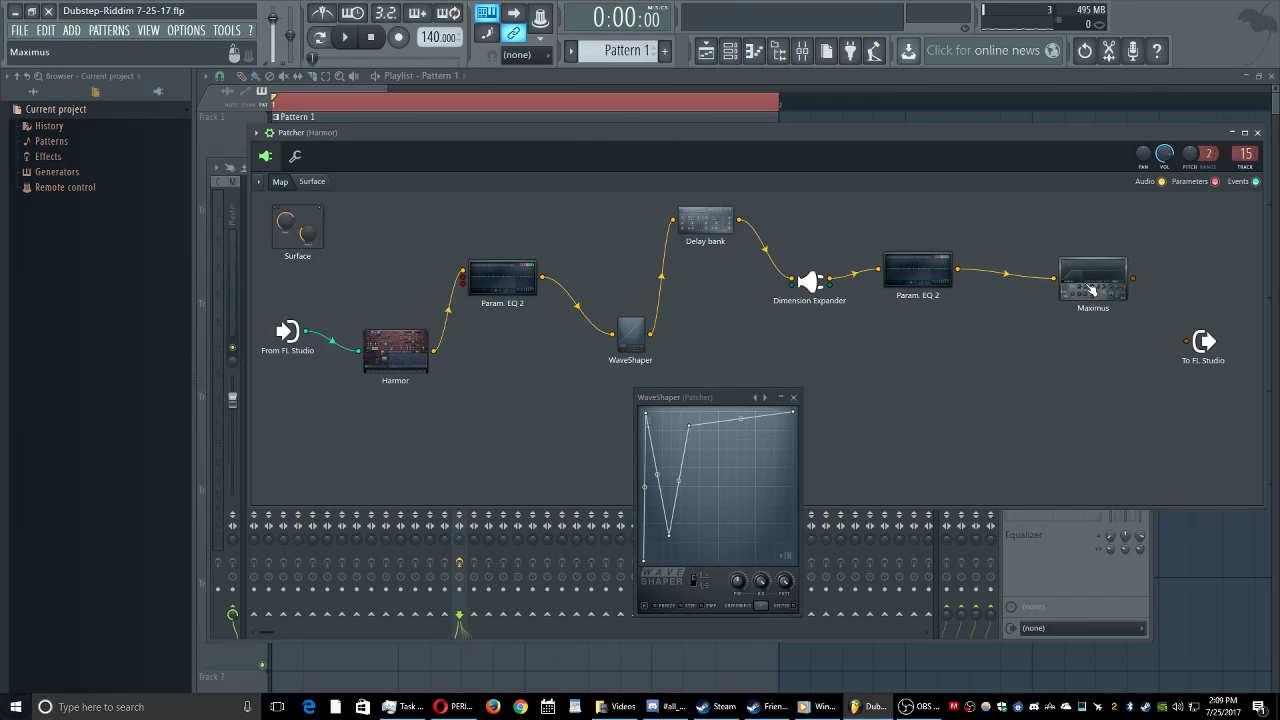
pyautogui.moveTo(699, 229)
pyautogui.mouseDown()
pyautogui.moveTo(688, 245)
pyautogui.moveTo(1046, 388)
pyautogui.moveTo(1187, 342)
pyautogui.mouseUp()
pyautogui.moveTo(810, 282); pyautogui.dragTo(858, 209)
pyautogui.moveTo(696, 260); pyautogui.dragTo(693, 303)
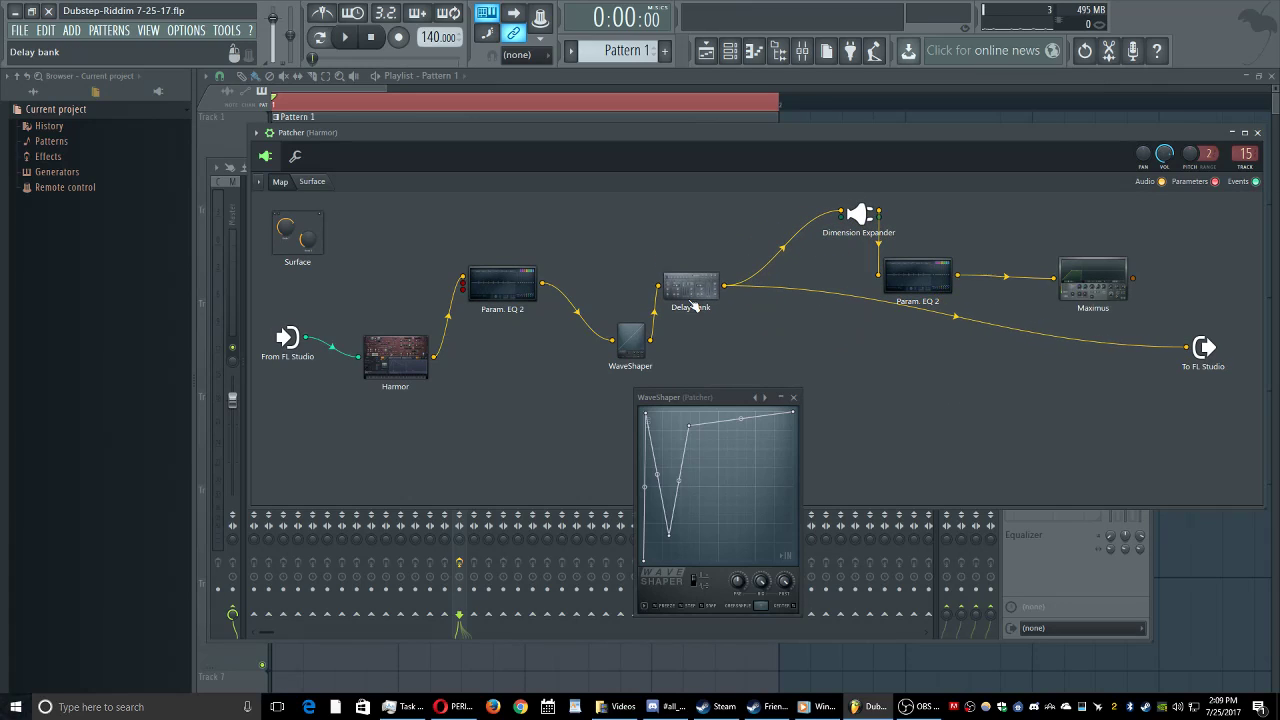
# Step: Open the Delay bank to examine its feedback settings and audition the delayed sound
pyautogui.doubleClick(693, 303)
pyautogui.moveTo(738, 347); pyautogui.dragTo(441, 227)
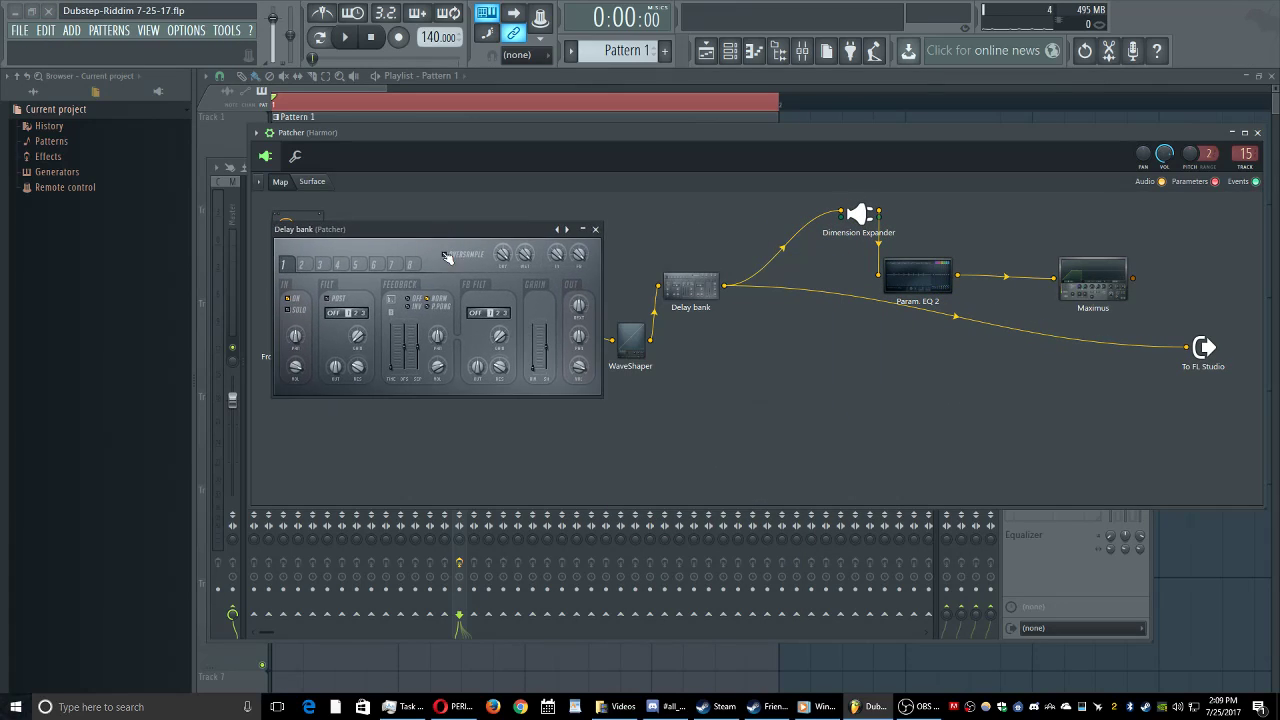
pyautogui.press('space')
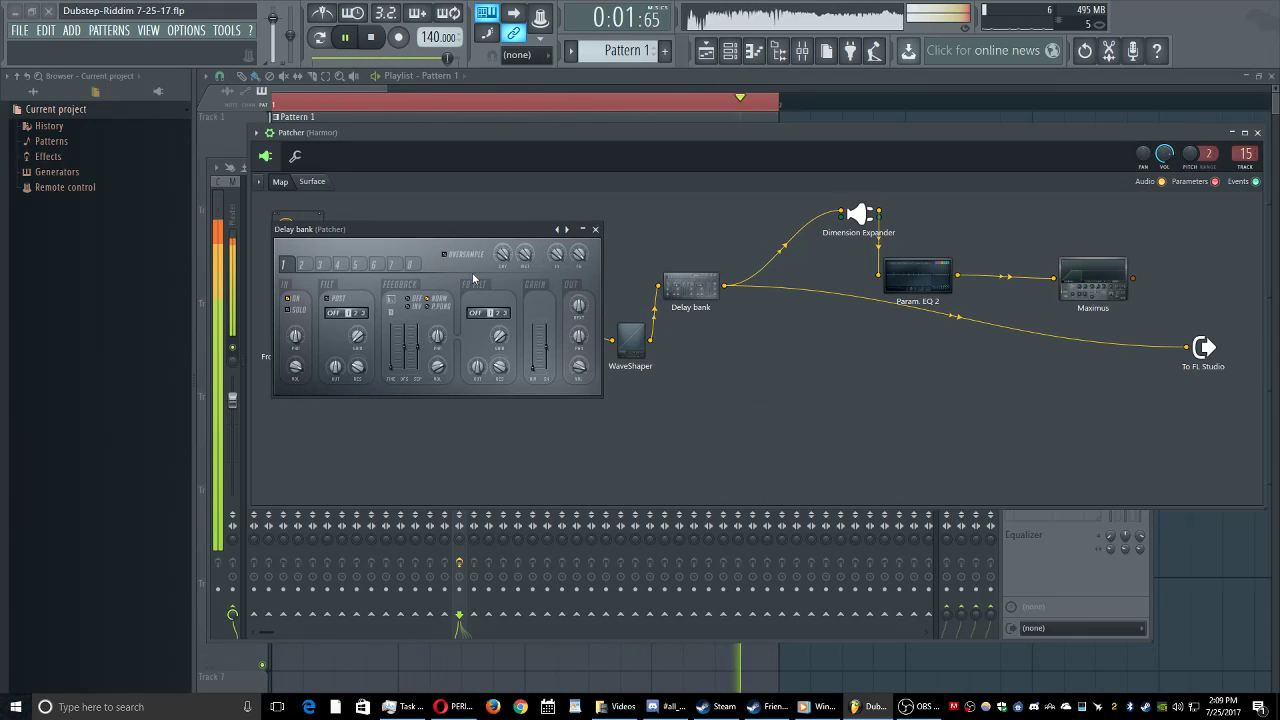
pyautogui.moveTo(443, 234); pyautogui.dragTo(497, 217)
pyautogui.press('space')
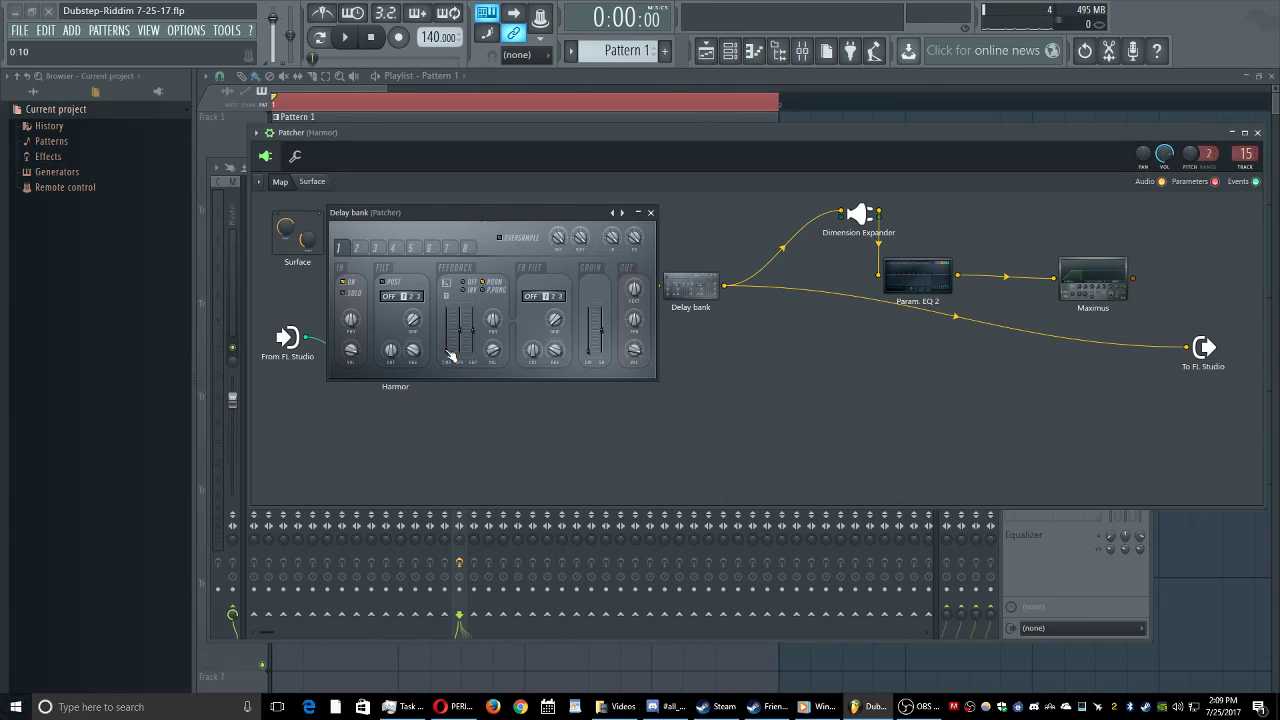
pyautogui.moveTo(493, 215); pyautogui.dragTo(475, 156)
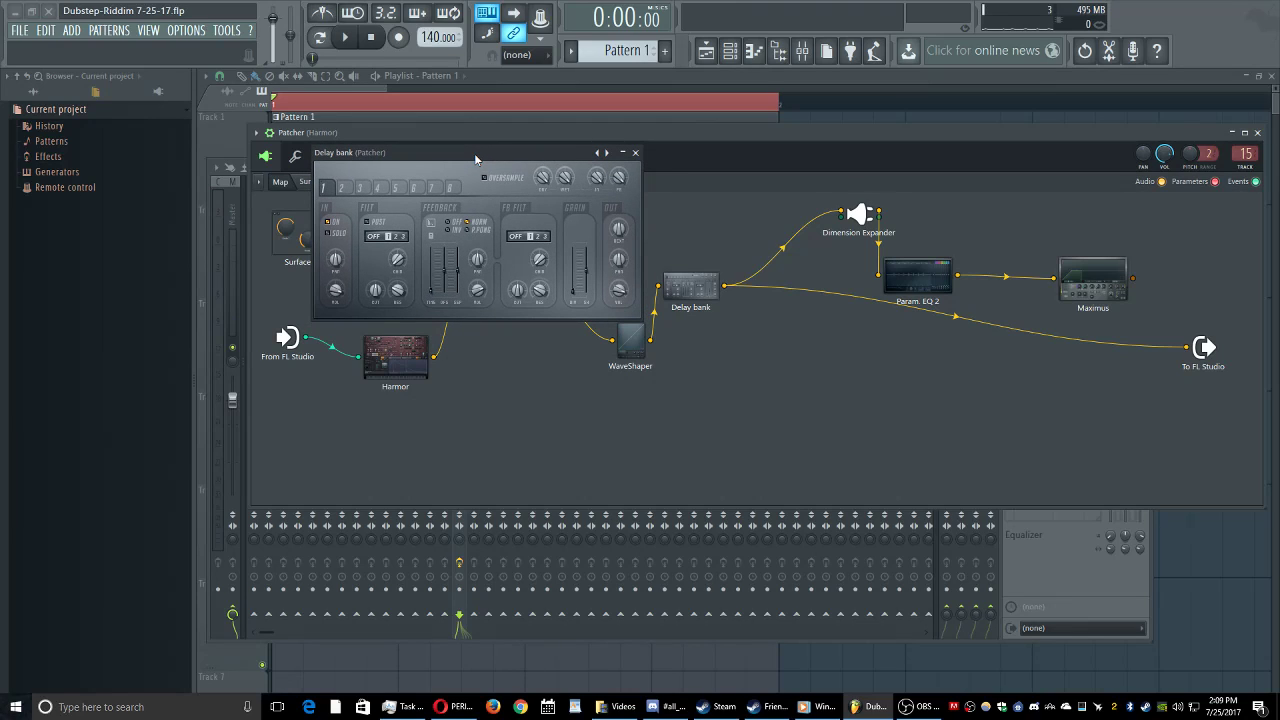
# Step: Feed To FL Studio from the Dimension Expander instead of the Delay bank, and rearrange the Delay bank, Dimension Expander and second EQ nodes
pyautogui.moveTo(691, 287); pyautogui.dragTo(699, 327)
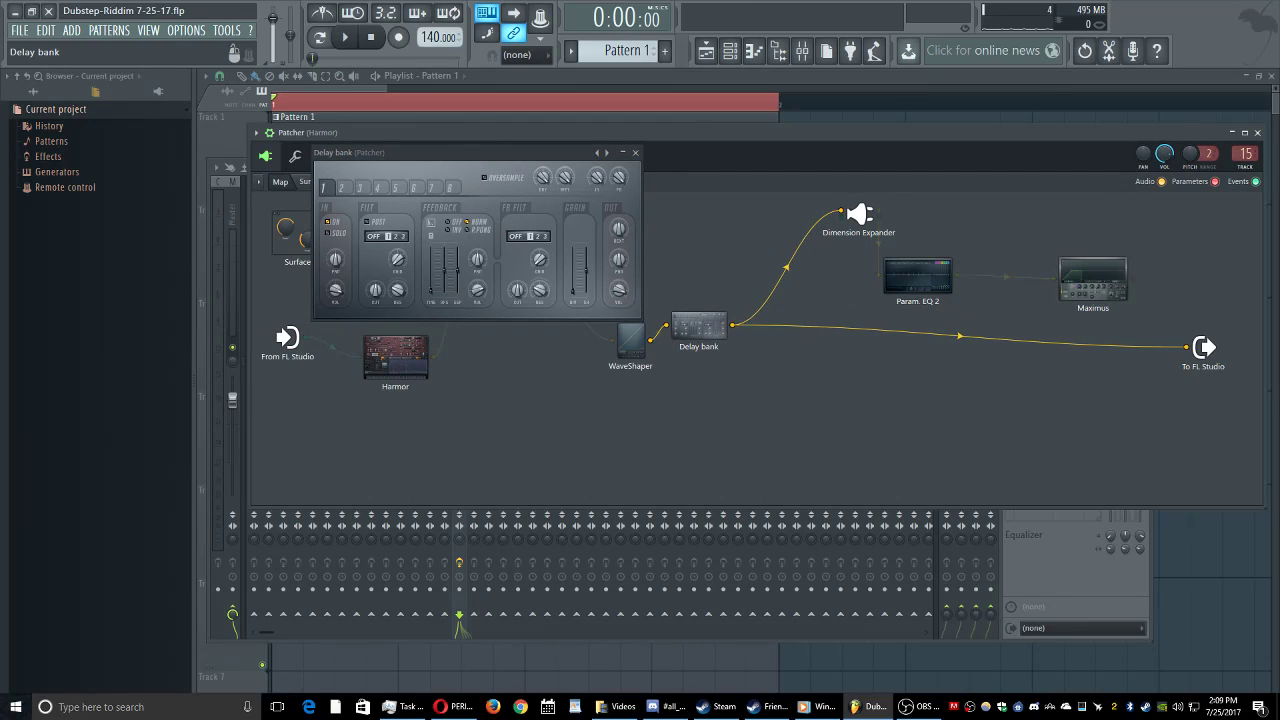
pyautogui.moveTo(862, 214); pyautogui.dragTo(832, 268)
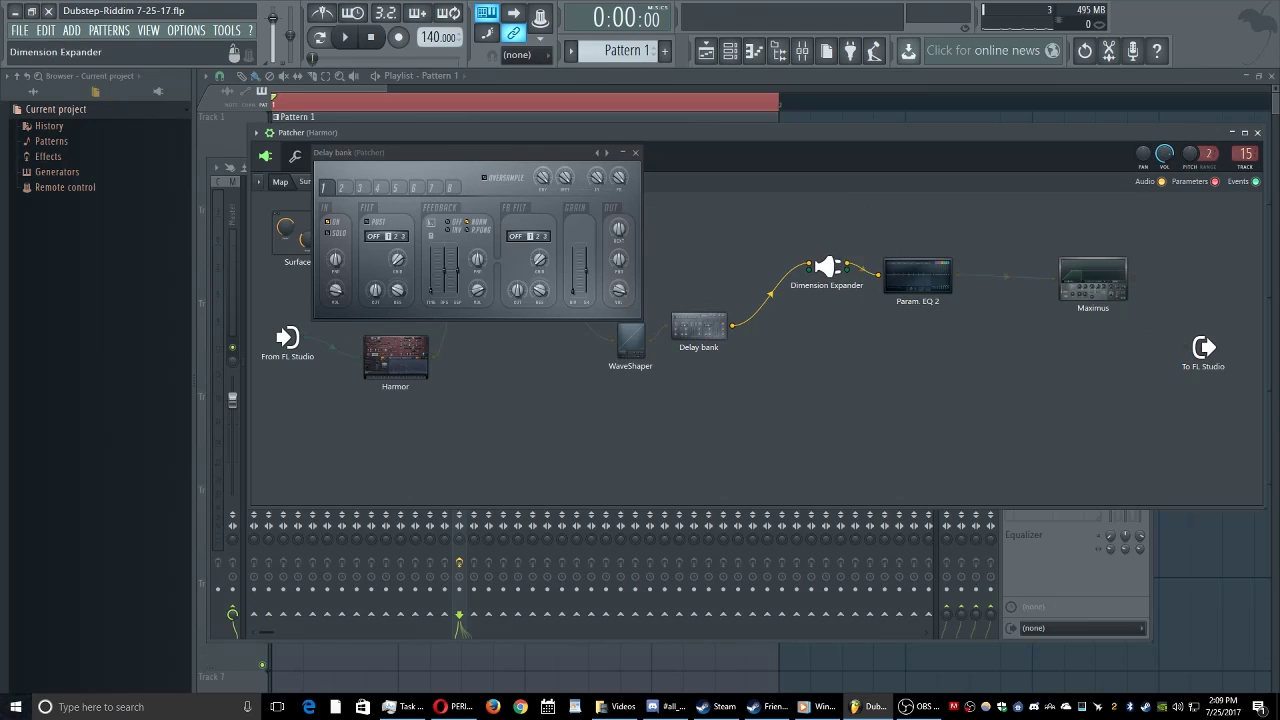
pyautogui.moveTo(916, 274); pyautogui.dragTo(957, 236)
pyautogui.click(909, 235)
pyautogui.moveTo(848, 263); pyautogui.dragTo(920, 239)
pyautogui.moveTo(955, 243); pyautogui.dragTo(962, 229)
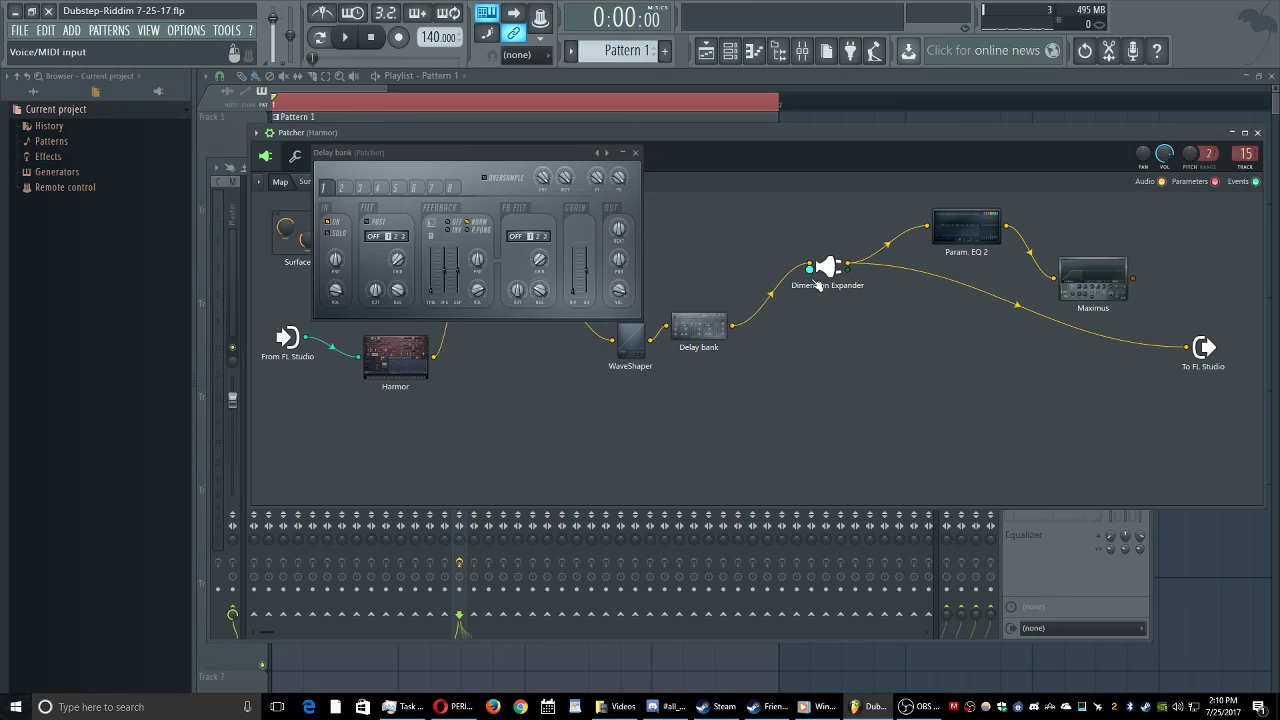
pyautogui.moveTo(826, 268); pyautogui.dragTo(838, 336)
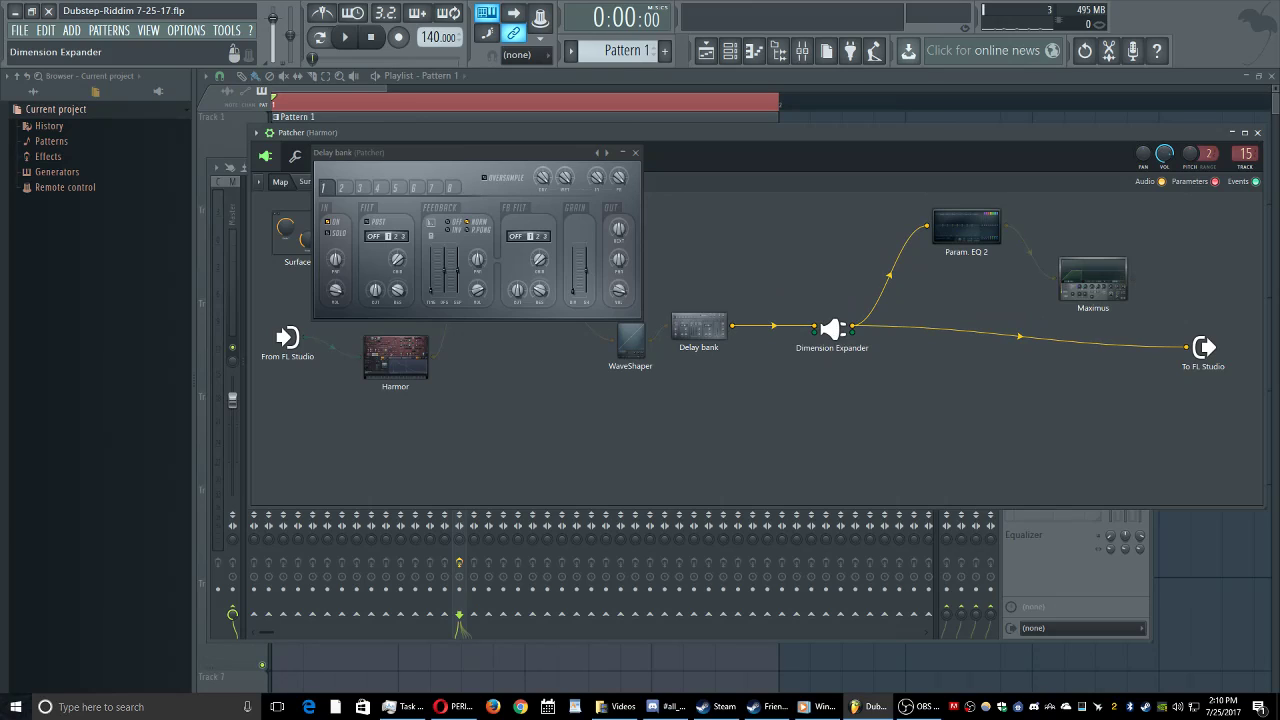
# Step: Open the Dimension Expander and audition the sound while switching the effect off and back on
pyautogui.click(836, 333)
pyautogui.moveTo(557, 216); pyautogui.dragTo(724, 163)
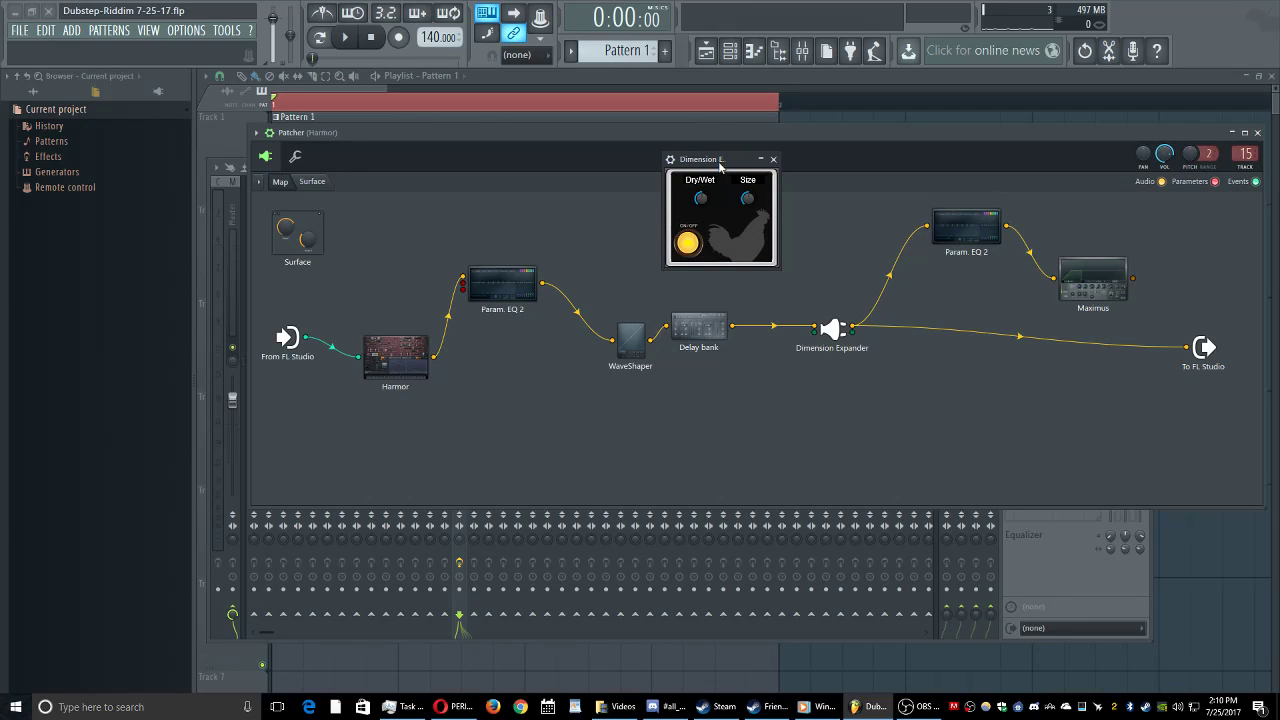
pyautogui.moveTo(719, 166); pyautogui.dragTo(680, 170)
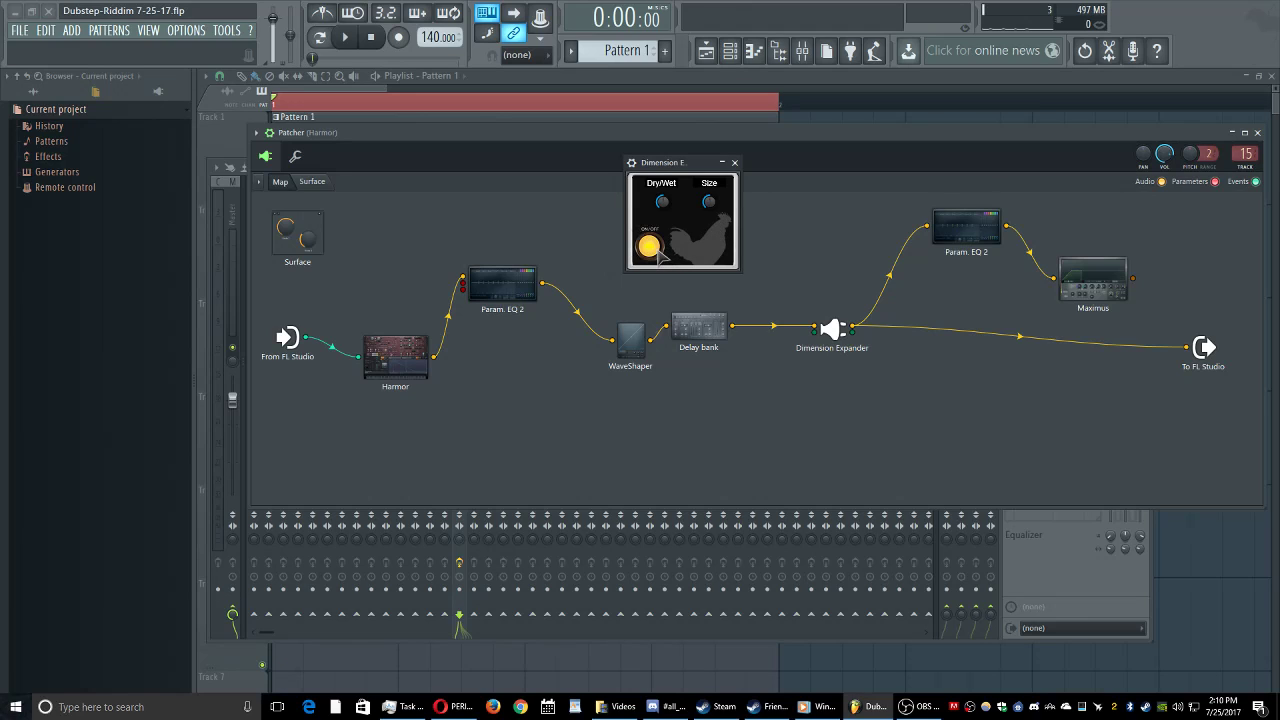
pyautogui.press('space')
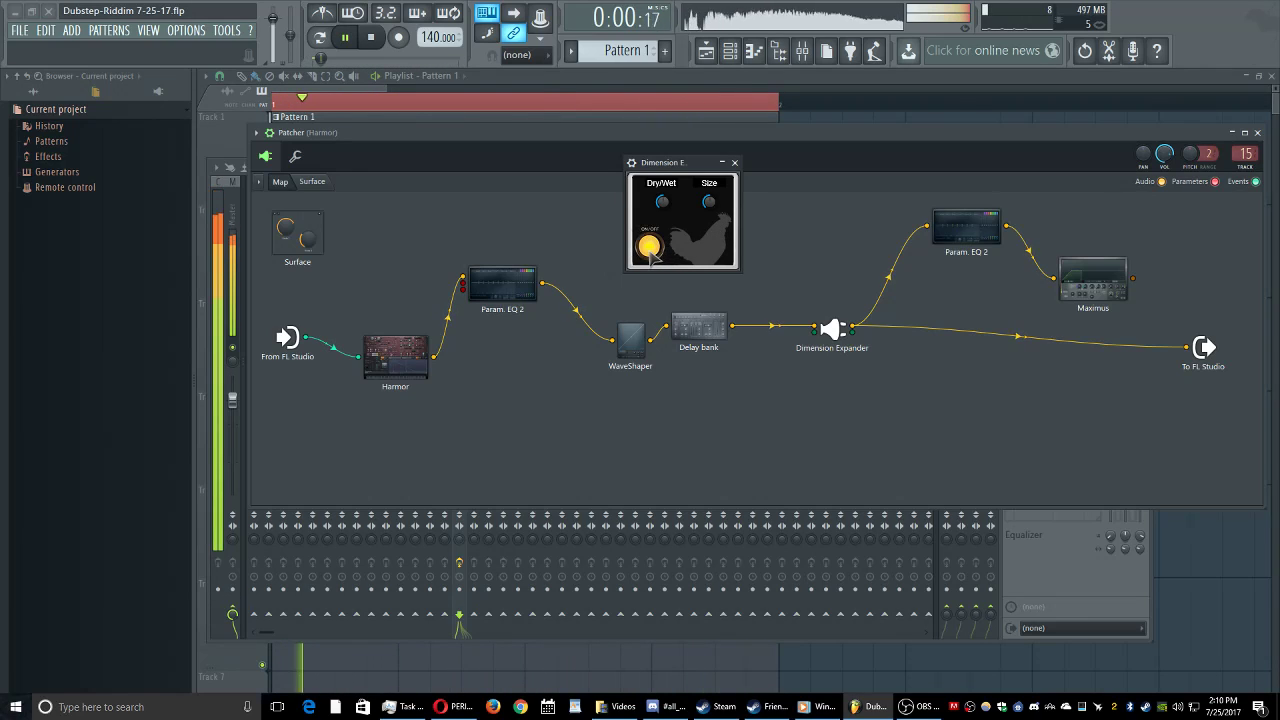
pyautogui.click(650, 248)
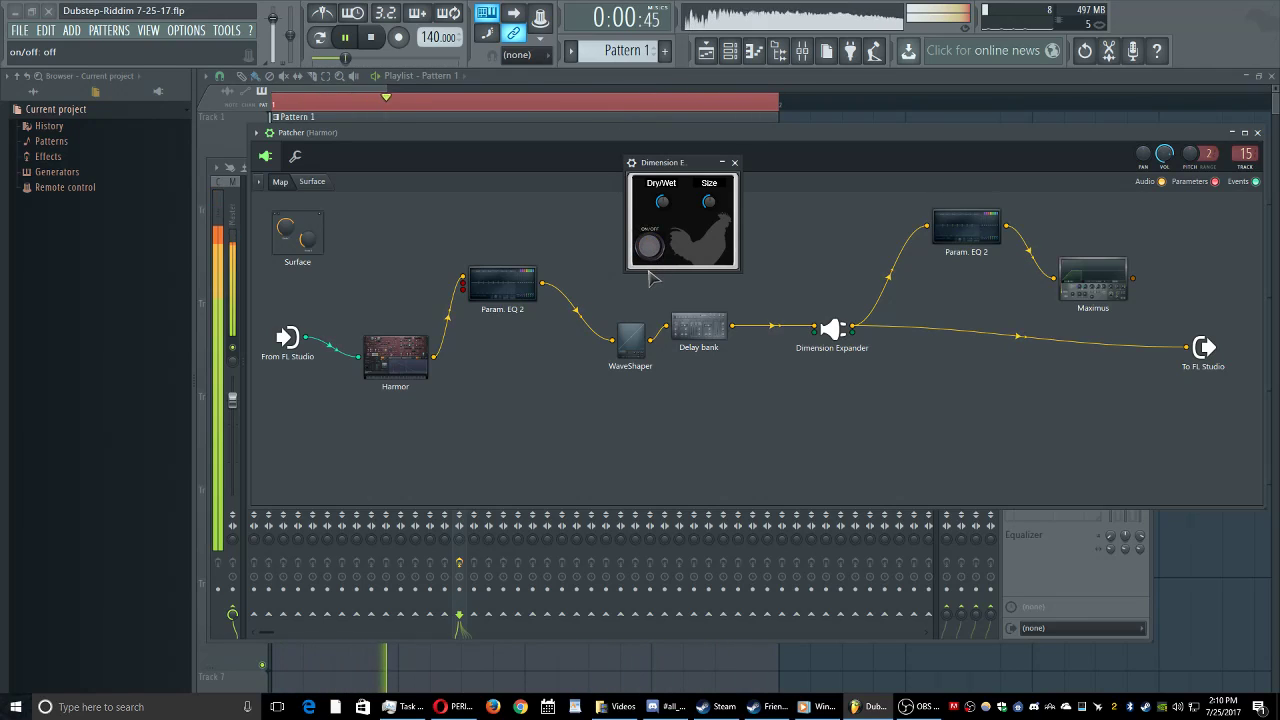
pyautogui.click(650, 247)
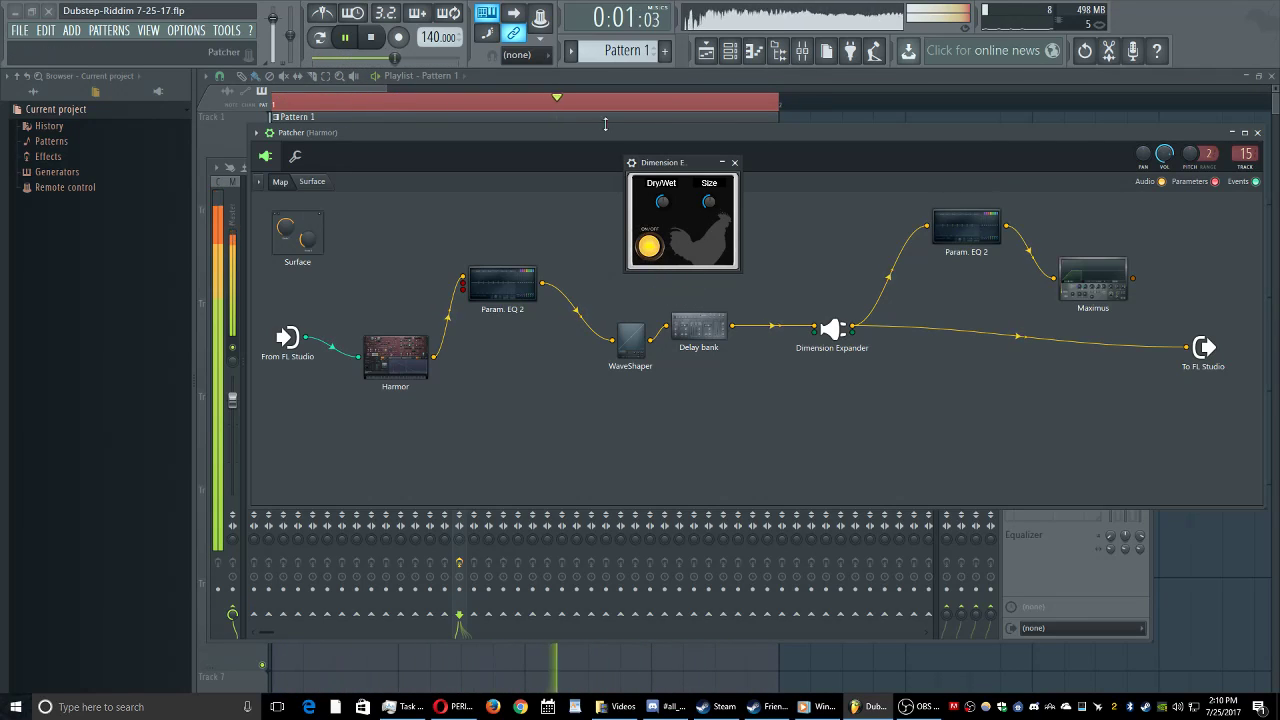
pyautogui.click(345, 37)
# Step: Feed To FL Studio from the second EQ instead of the Dimension Expander, and reposition the second EQ and Maximus nodes
pyautogui.moveTo(1186, 347); pyautogui.dragTo(874, 330)
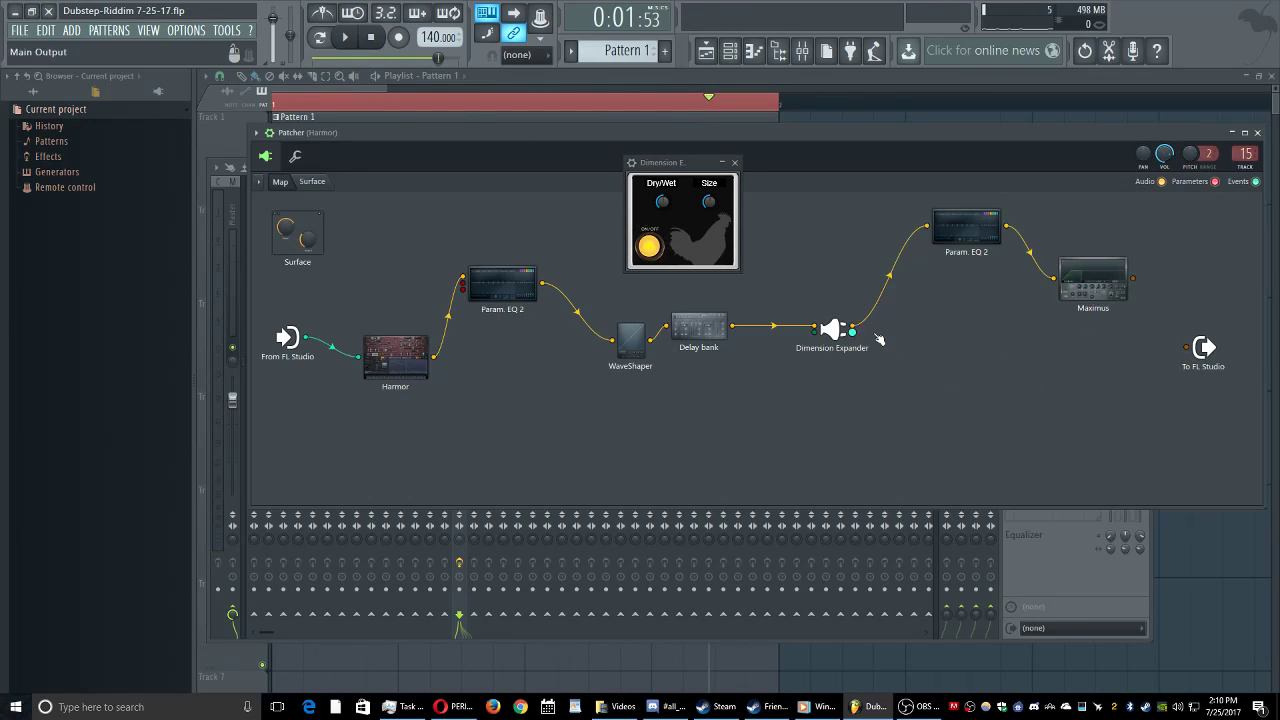
pyautogui.moveTo(964, 231); pyautogui.dragTo(933, 271)
pyautogui.moveTo(676, 163); pyautogui.dragTo(628, 167)
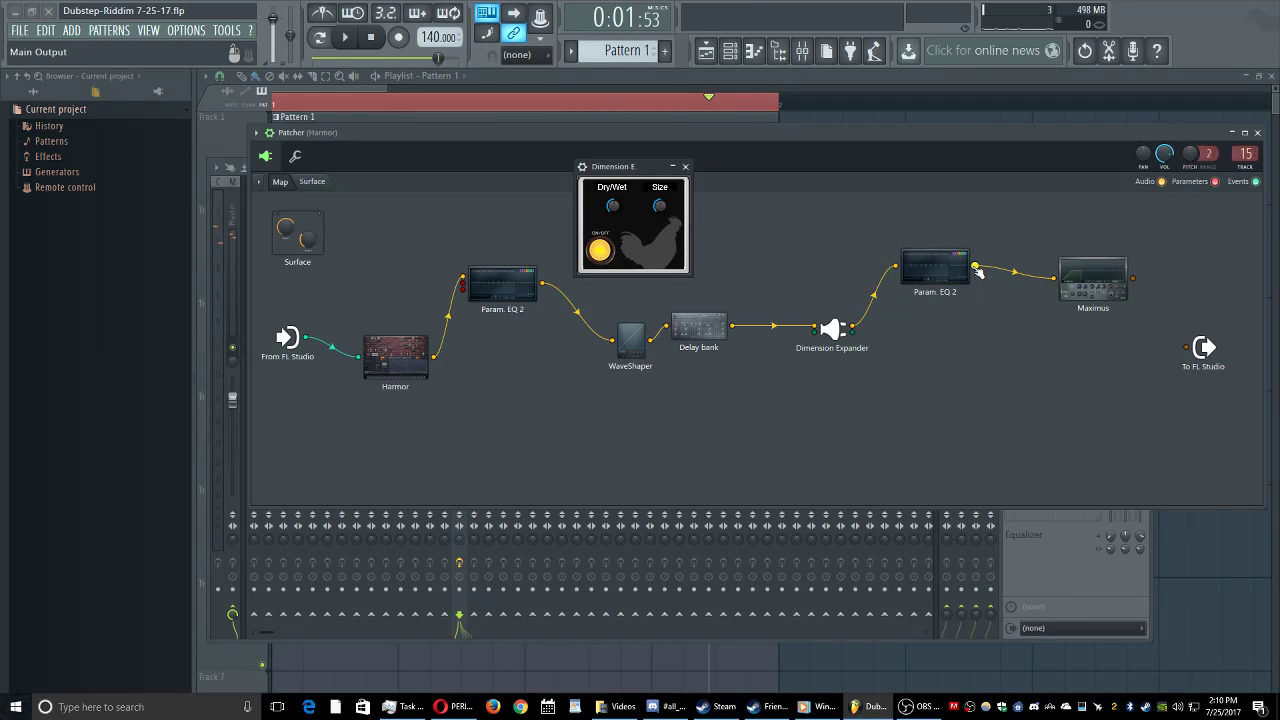
pyautogui.moveTo(977, 269); pyautogui.dragTo(1146, 357)
pyautogui.moveTo(1093, 279); pyautogui.dragTo(1157, 233)
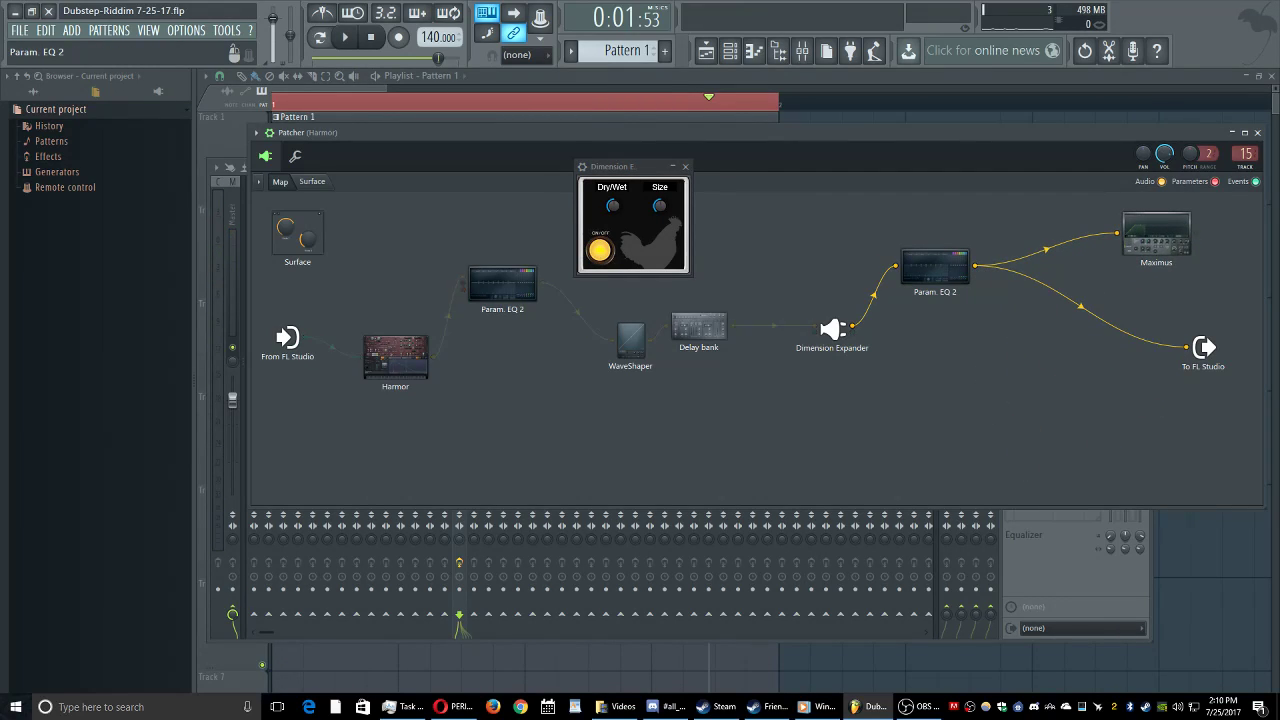
# Step: Open the second Param. EQ 2 to examine its curve and audition the equalized sound
pyautogui.doubleClick(935, 267)
pyautogui.moveTo(573, 224); pyautogui.dragTo(721, 206)
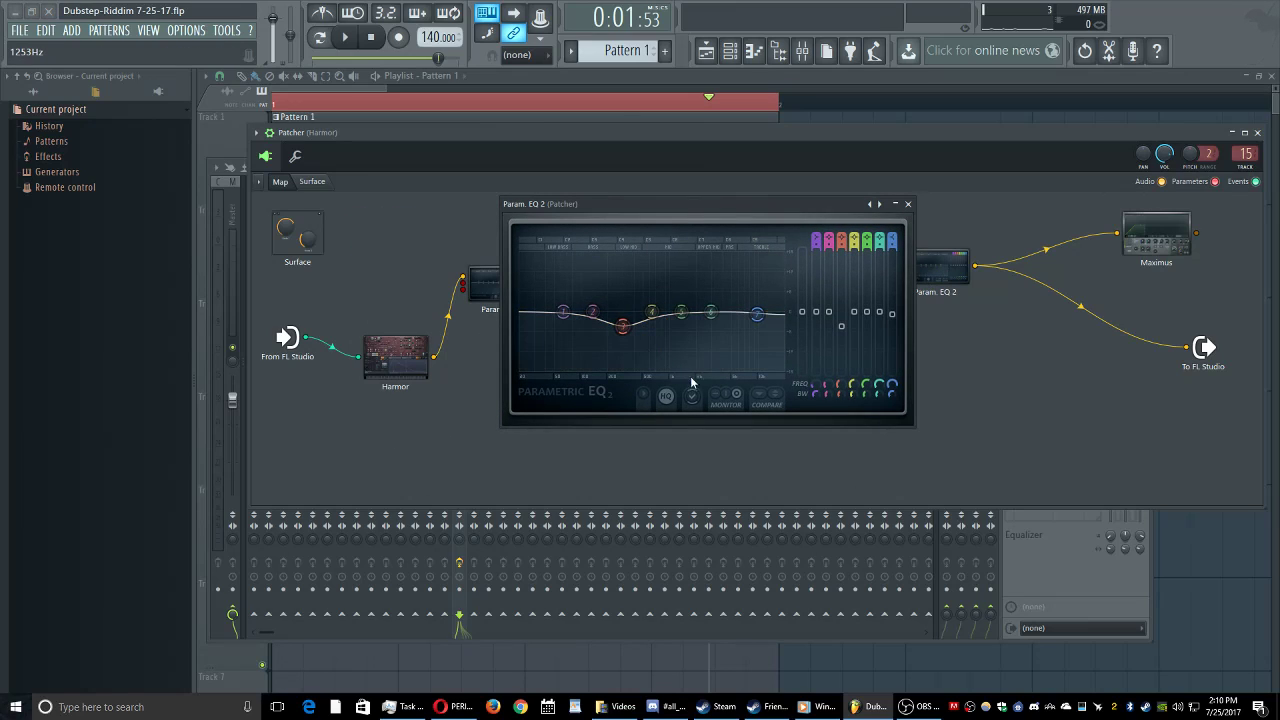
pyautogui.press('space')
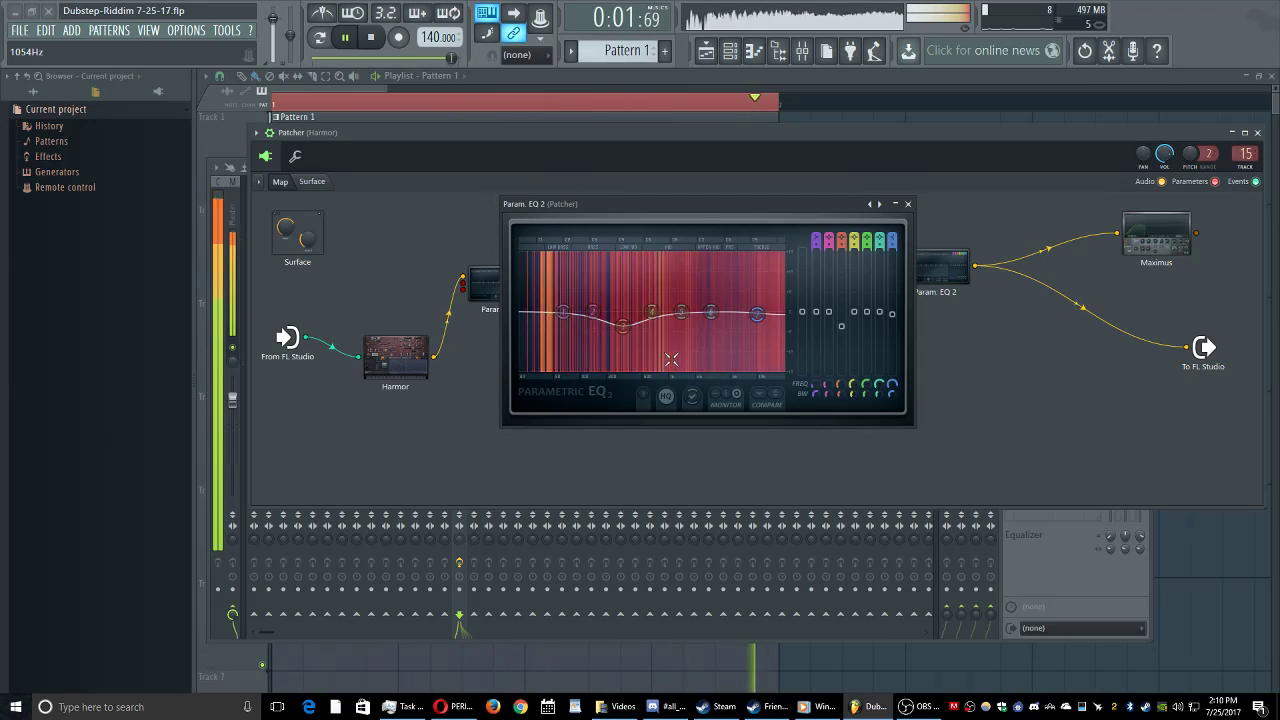
pyautogui.press('space')
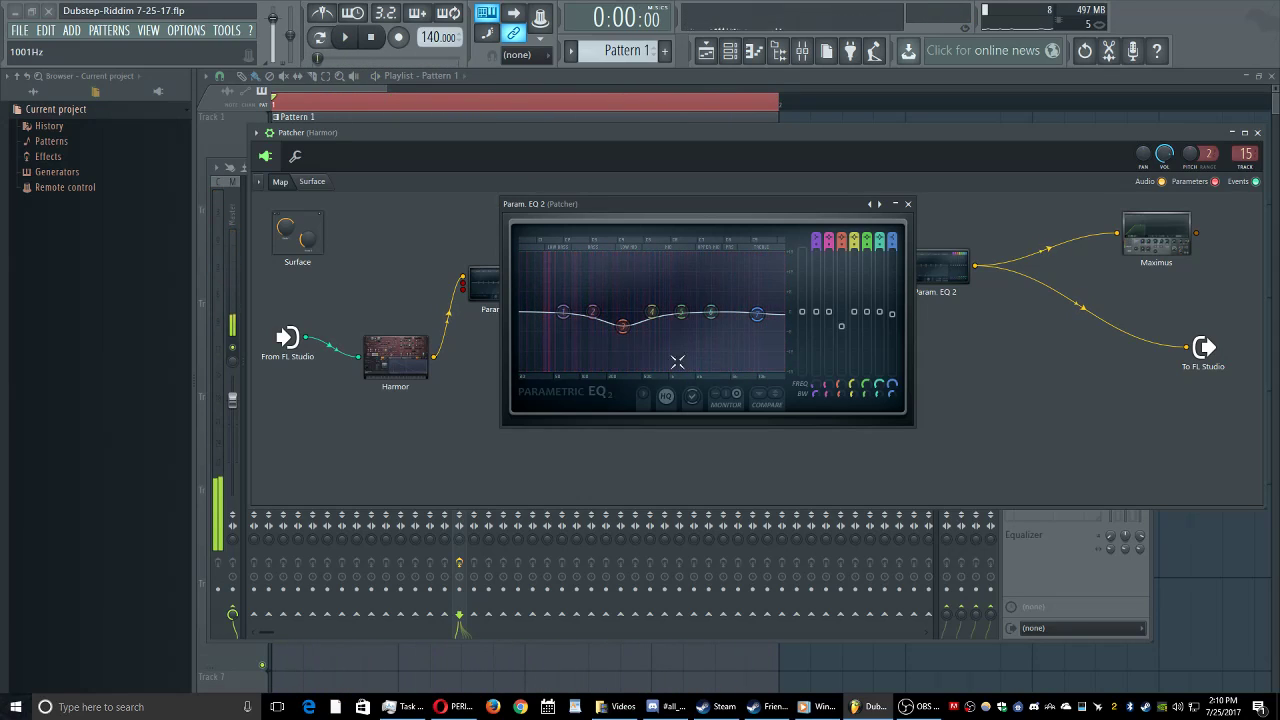
# Step: Feed To FL Studio from Maximus instead of the second EQ, and place the Maximus node between them
pyautogui.moveTo(1186, 348); pyautogui.dragTo(979, 276)
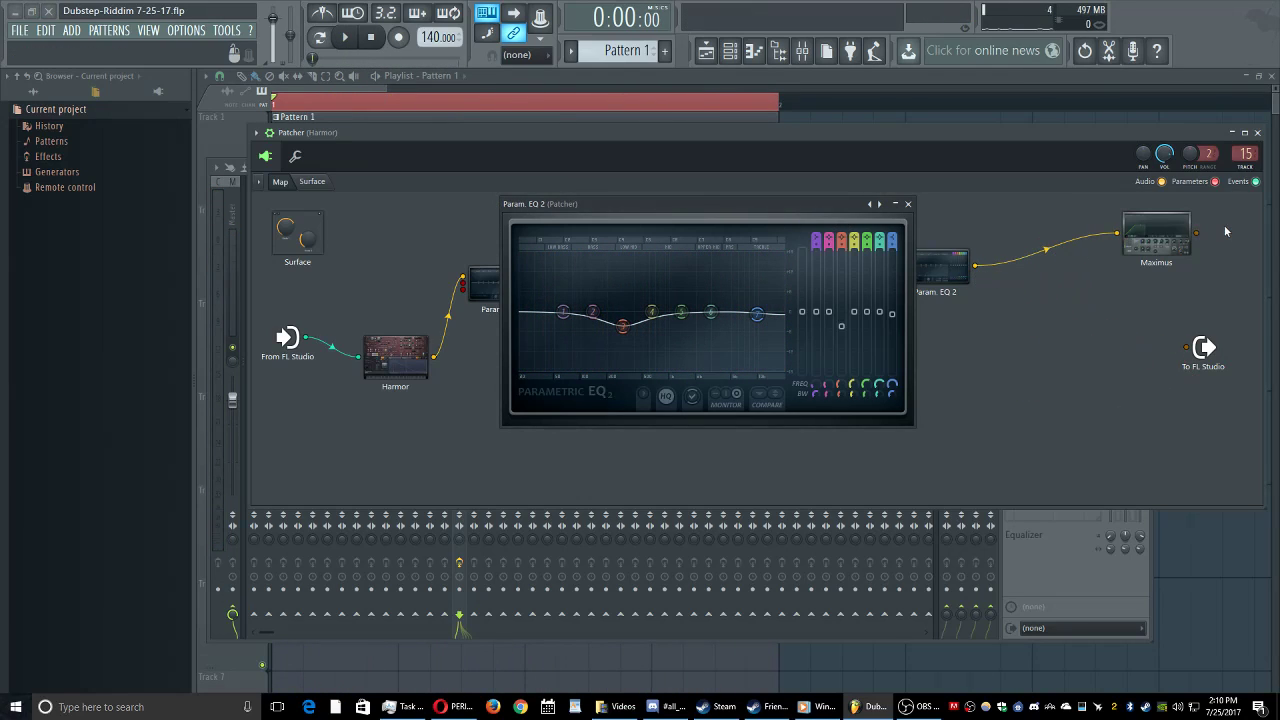
pyautogui.moveTo(1196, 233); pyautogui.dragTo(1186, 347)
pyautogui.moveTo(1140, 240); pyautogui.dragTo(1014, 314)
# Step: Open Maximus to examine its master band curve and audition the full chain through it
pyautogui.doubleClick(1014, 314)
pyautogui.moveTo(961, 264); pyautogui.dragTo(658, 202)
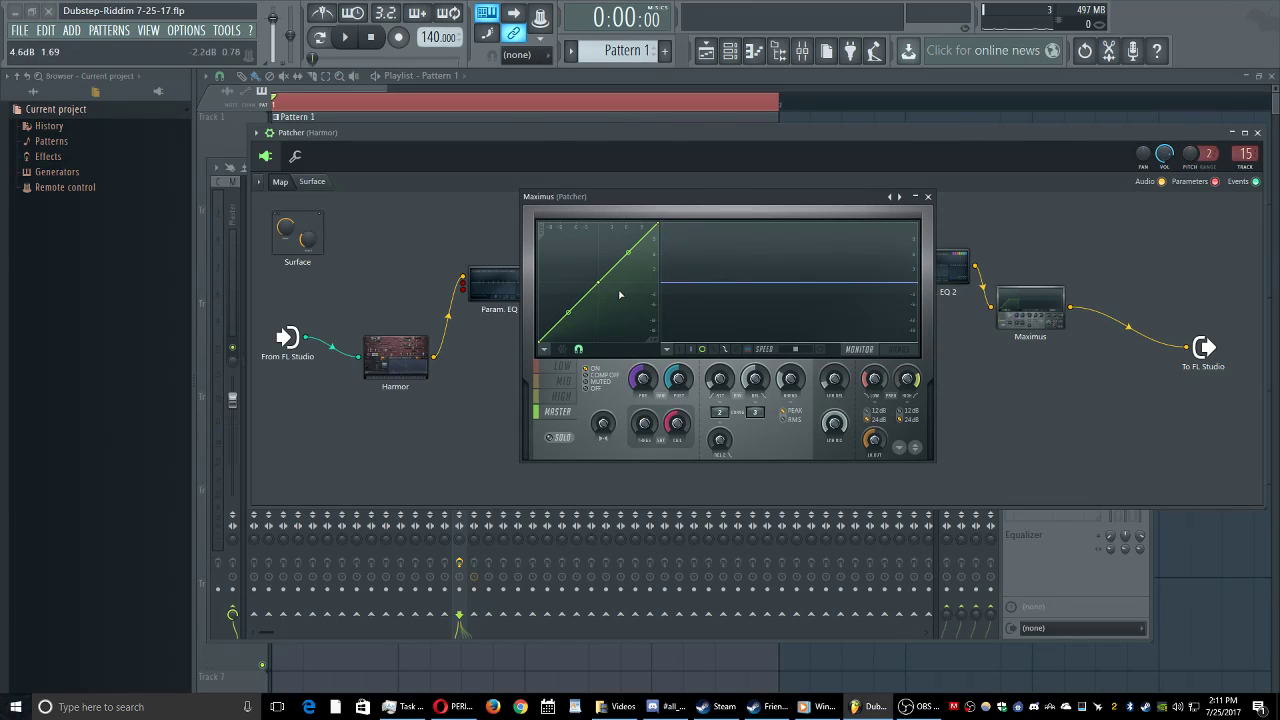
pyautogui.moveTo(659, 224); pyautogui.dragTo(630, 198)
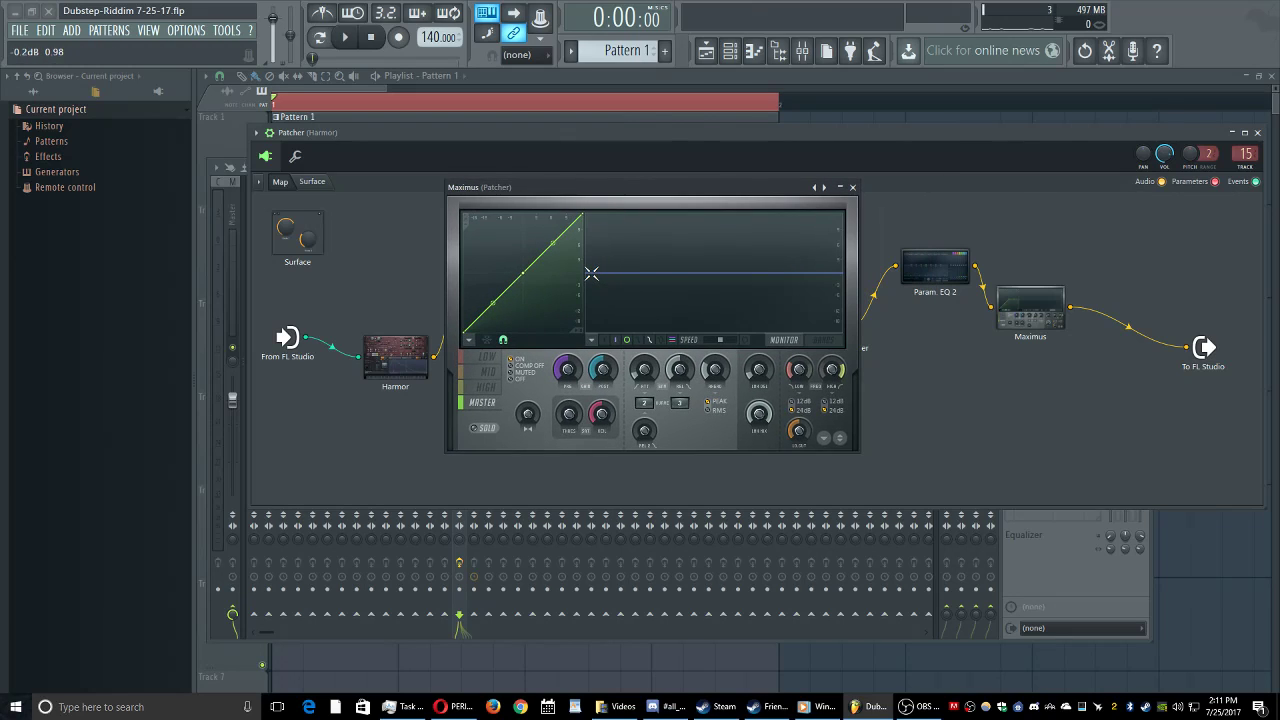
pyautogui.press('space')
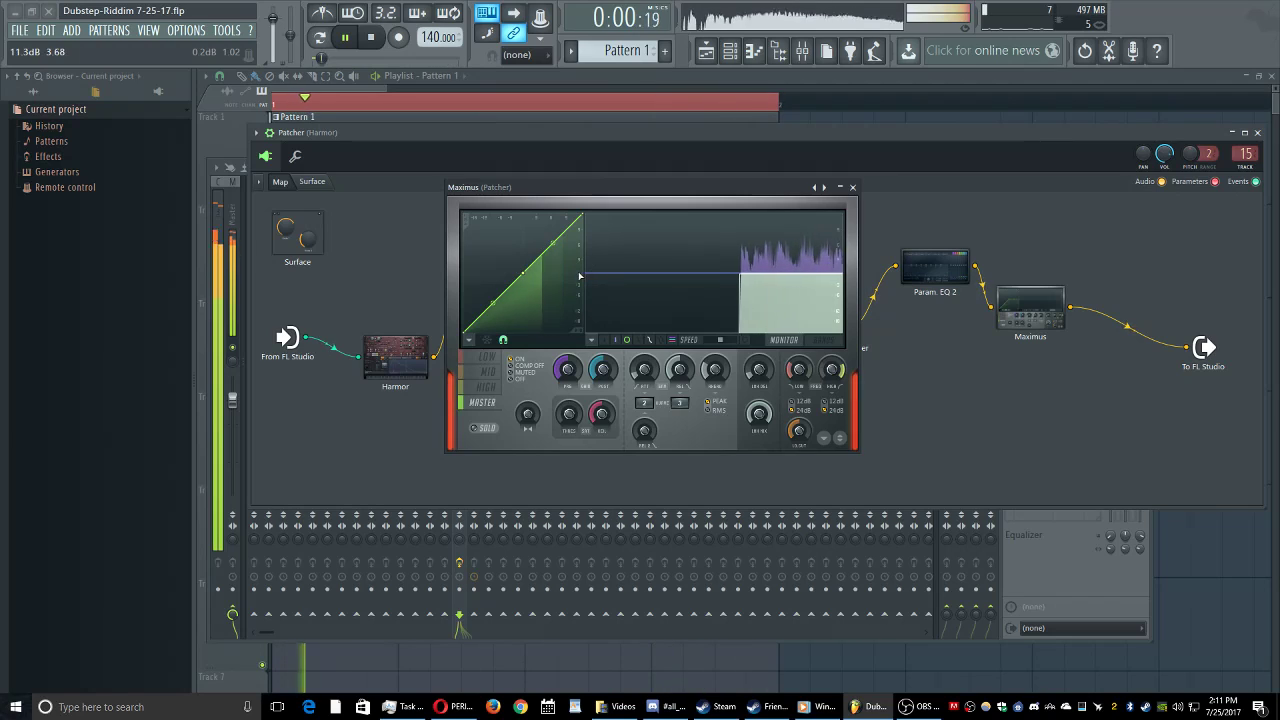
pyautogui.press('space')
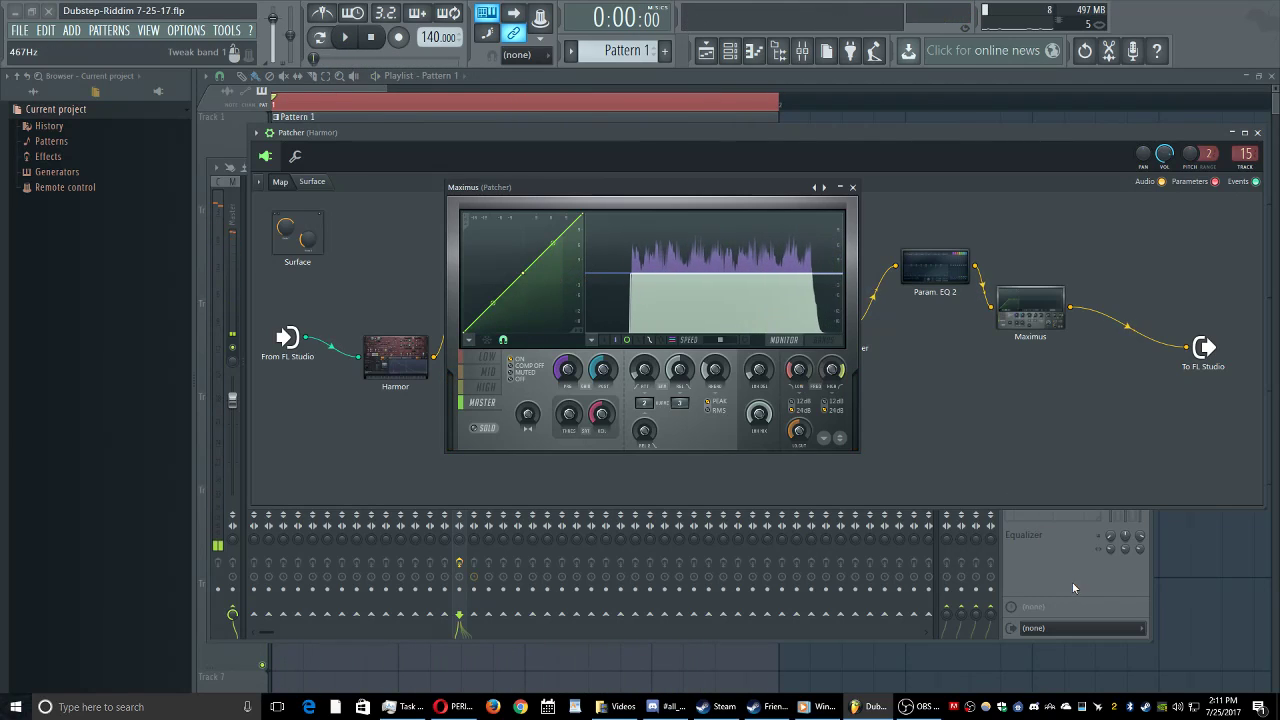
# Step: Bring the mixer forward, move the Maximus window out of the way, and select the Harmor track to see its effects
pyautogui.click(1068, 582)
pyautogui.moveTo(548, 189); pyautogui.dragTo(494, 133)
pyautogui.click(235, 269)
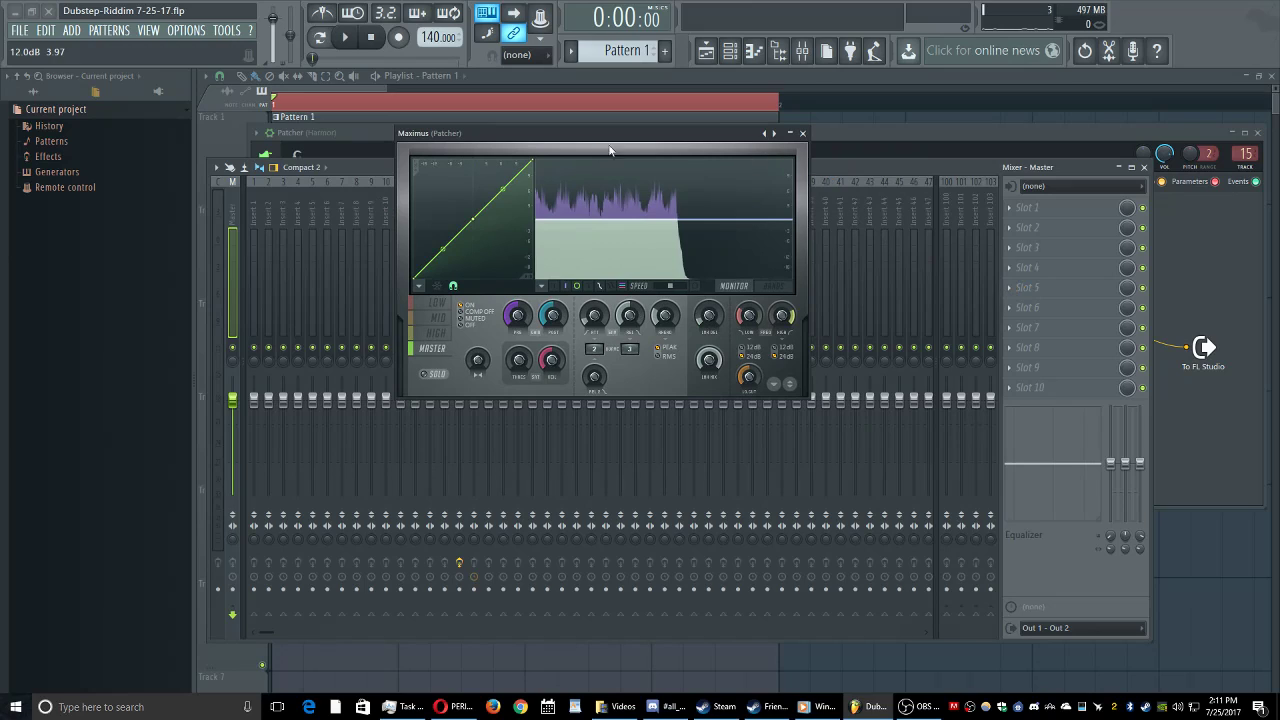
pyautogui.moveTo(629, 150); pyautogui.dragTo(501, 155)
pyautogui.moveTo(585, 149); pyautogui.dragTo(647, 386)
pyautogui.click(476, 229)
pyautogui.click(446, 230)
pyautogui.click(461, 230)
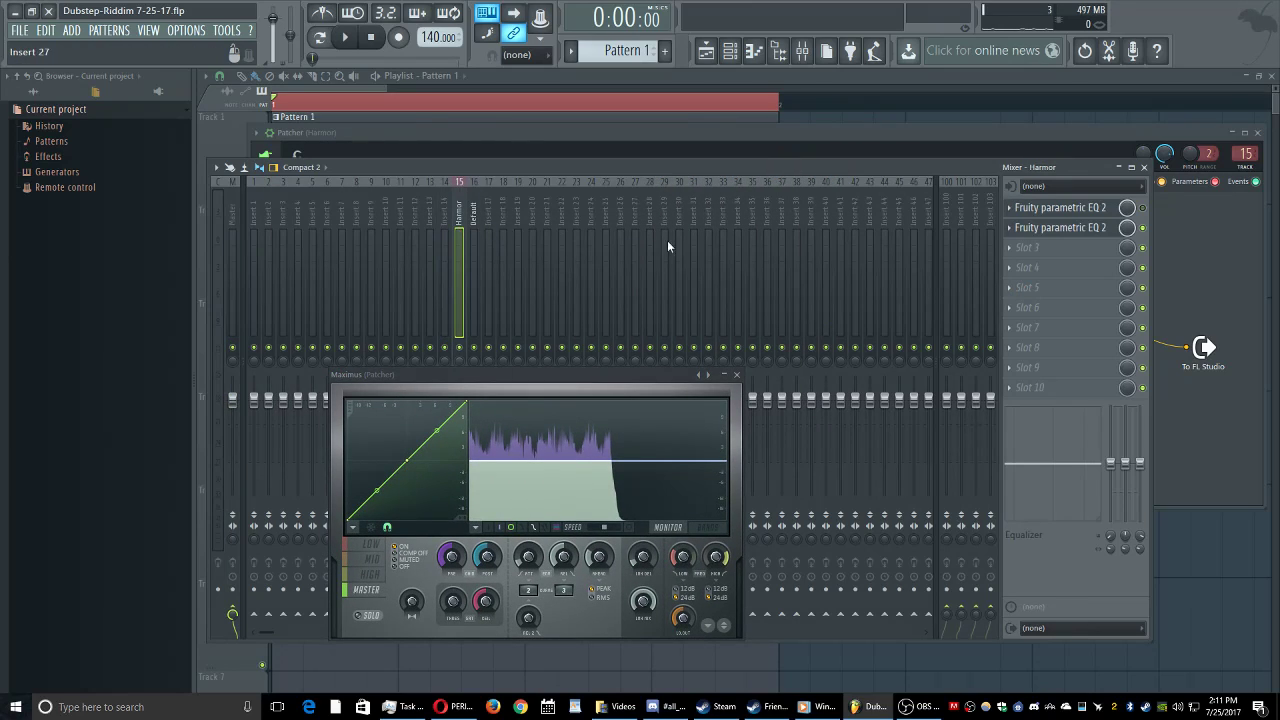
# Step: Open the second Fruity parametric EQ 2 on the Harmor mixer track and close the Patcher's Maximus window
pyautogui.click(1060, 228)
pyautogui.moveTo(588, 377); pyautogui.dragTo(475, 270)
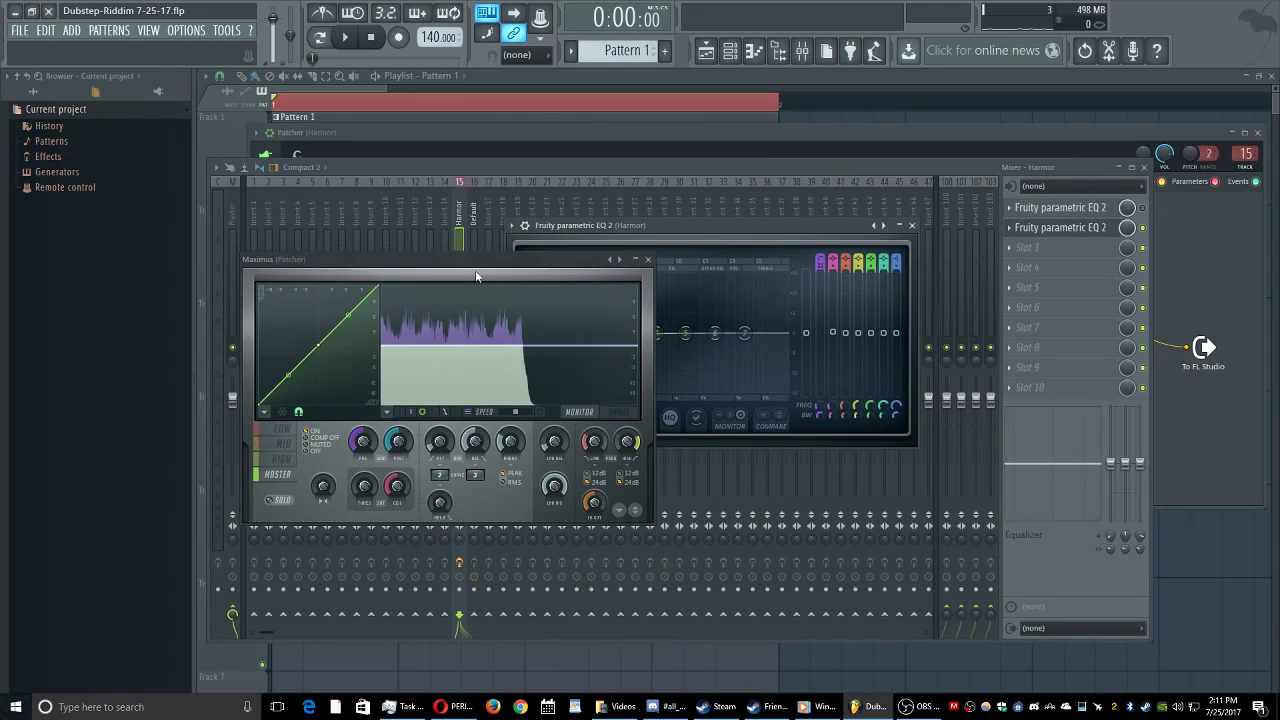
pyautogui.click(646, 259)
pyautogui.moveTo(646, 223); pyautogui.dragTo(632, 209)
# Step: Load Maximus in slot 5 of the Master track and straighten its master band curve into a linear diagonal
pyautogui.click(236, 245)
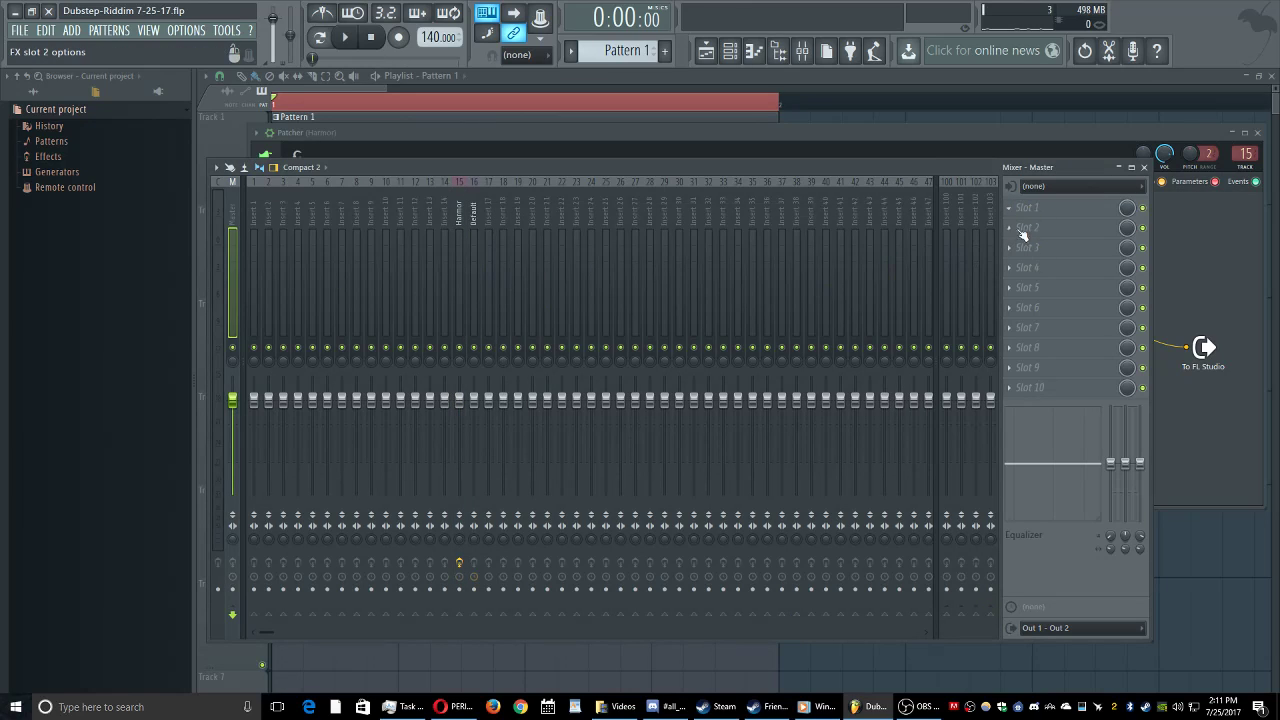
pyautogui.click(1031, 308)
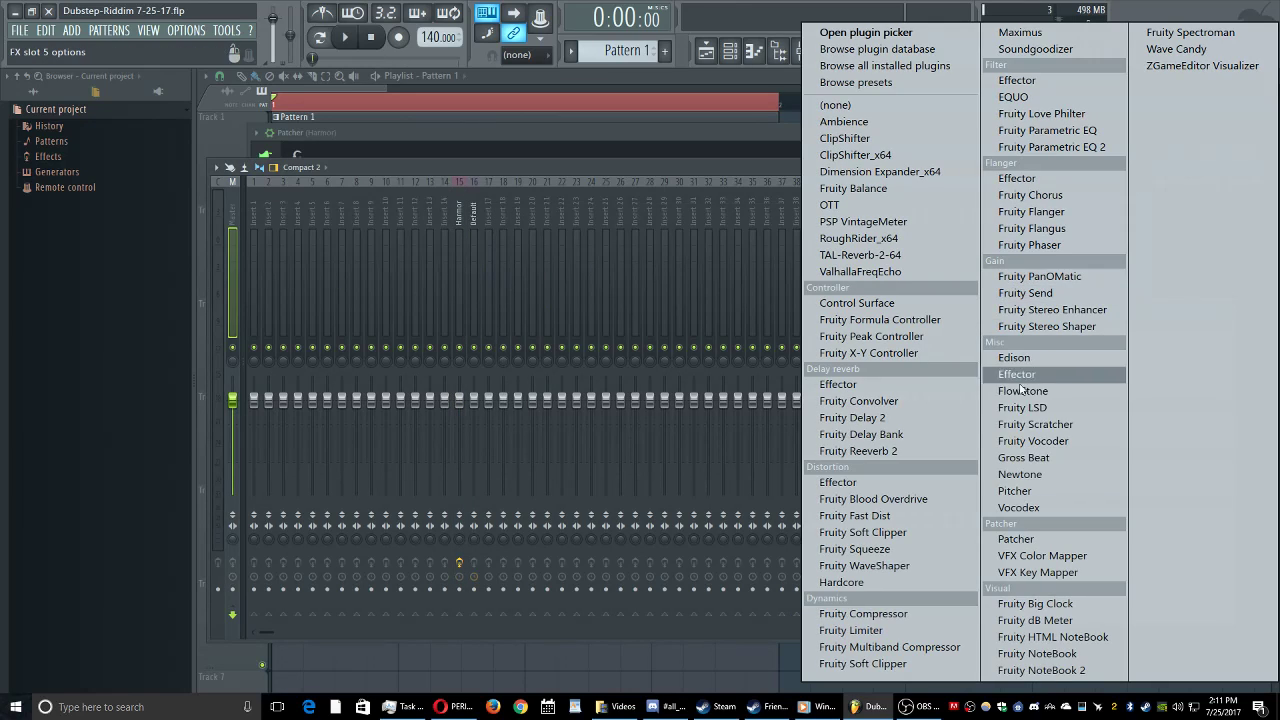
pyautogui.click(1030, 47)
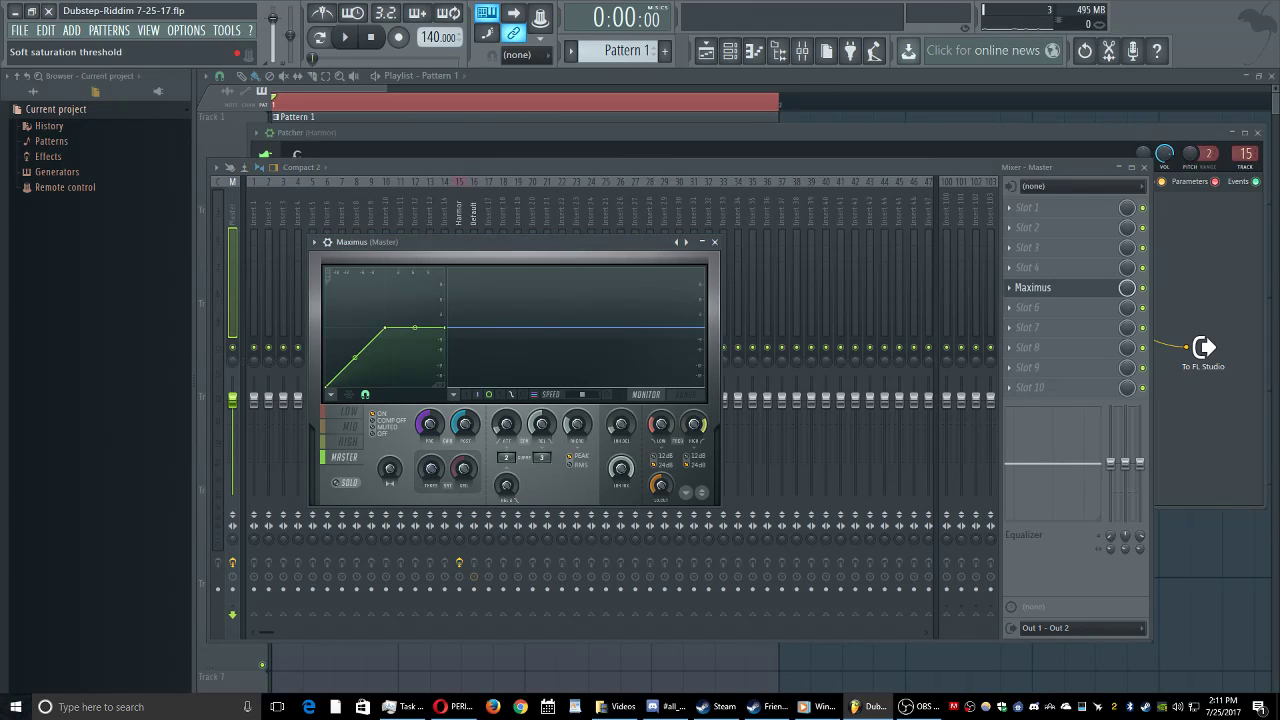
pyautogui.moveTo(448, 330); pyautogui.dragTo(609, 393)
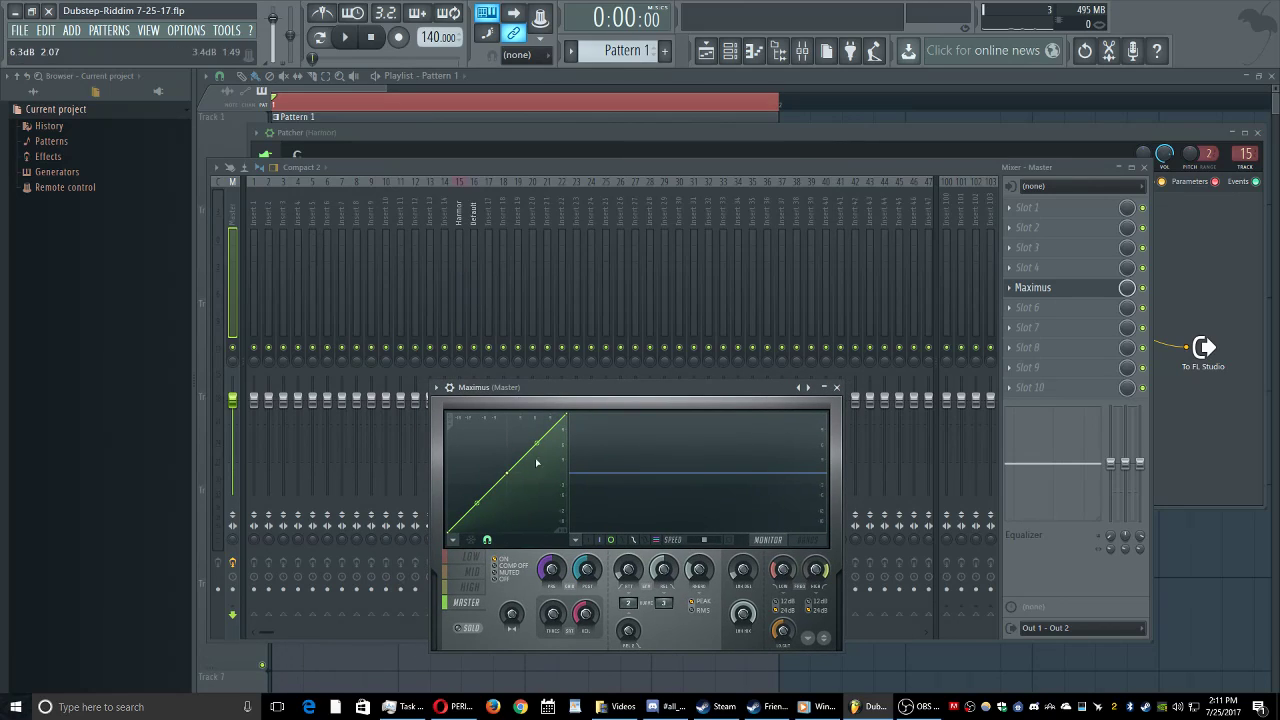
pyautogui.rightClick(514, 451)
pyautogui.click(541, 402)
# Step: Enable the first Fruity parametric EQ 2 on the Harmor mixer track and open its window
pyautogui.click(474, 229)
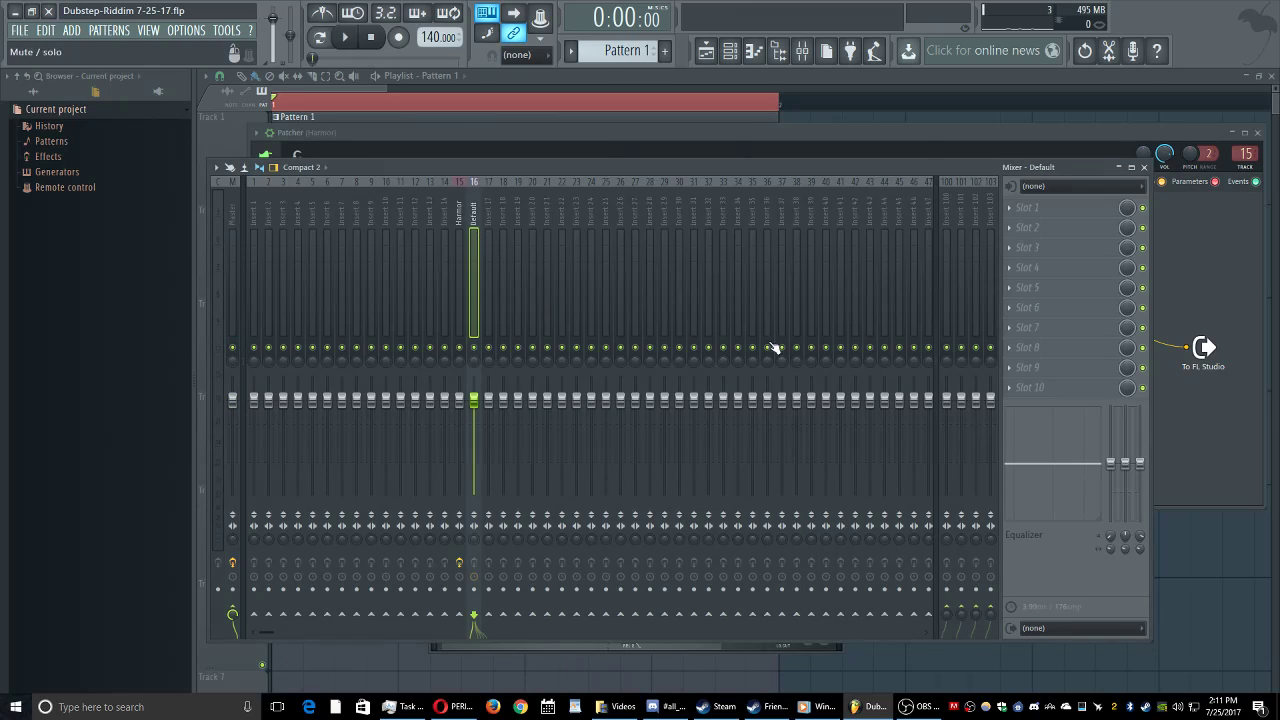
pyautogui.click(456, 277)
pyautogui.click(1107, 210)
pyautogui.click(1143, 208)
pyautogui.click(1105, 210)
pyautogui.moveTo(690, 224)
pyautogui.mouseDown()
pyautogui.moveTo(688, 130)
pyautogui.moveTo(674, 224)
pyautogui.mouseUp()
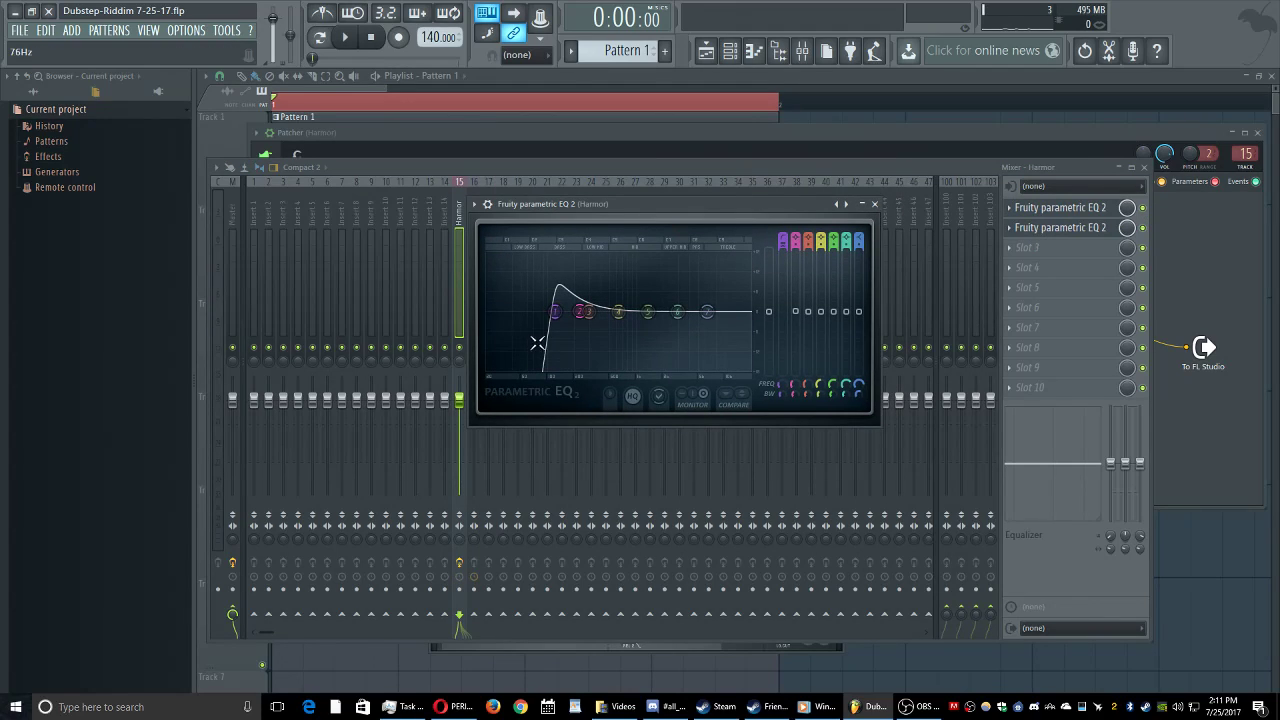
# Step: Examine the low-cut curve of the Harmor track's first EQ and audition the bass through it
pyautogui.moveTo(603, 205); pyautogui.dragTo(573, 193)
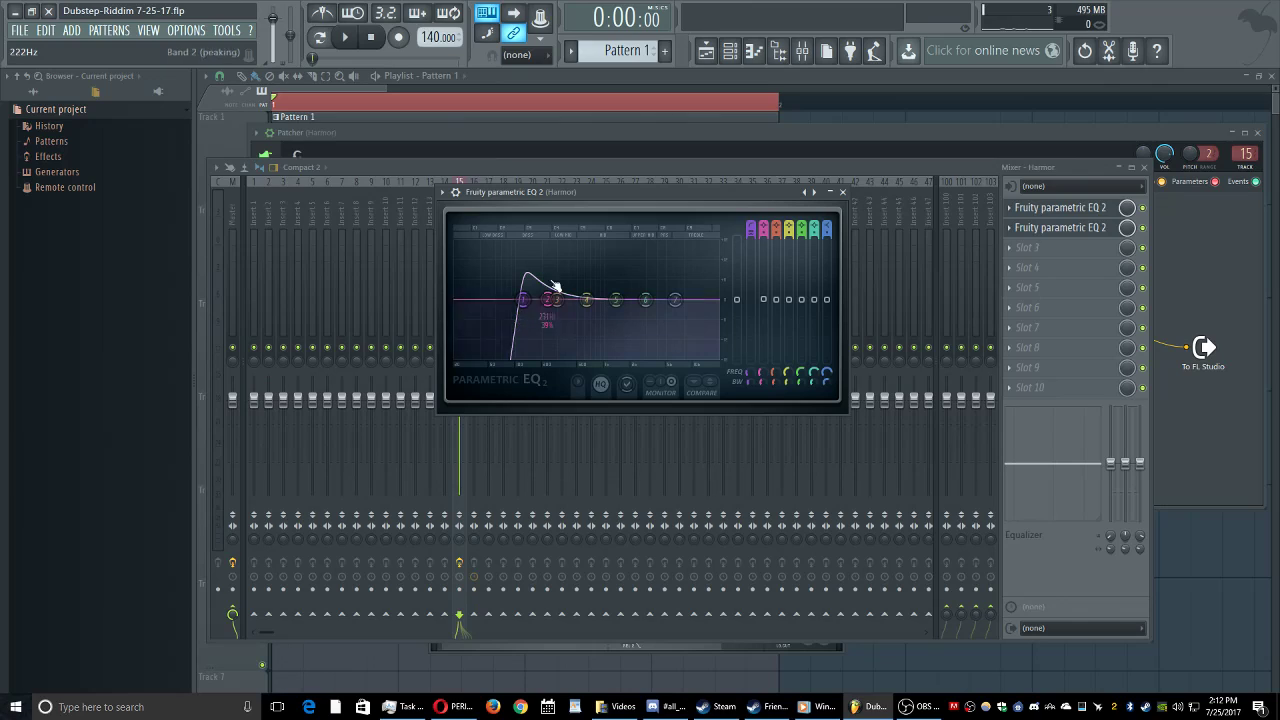
pyautogui.moveTo(578, 197); pyautogui.dragTo(630, 204)
pyautogui.moveTo(578, 313); pyautogui.dragTo(568, 340)
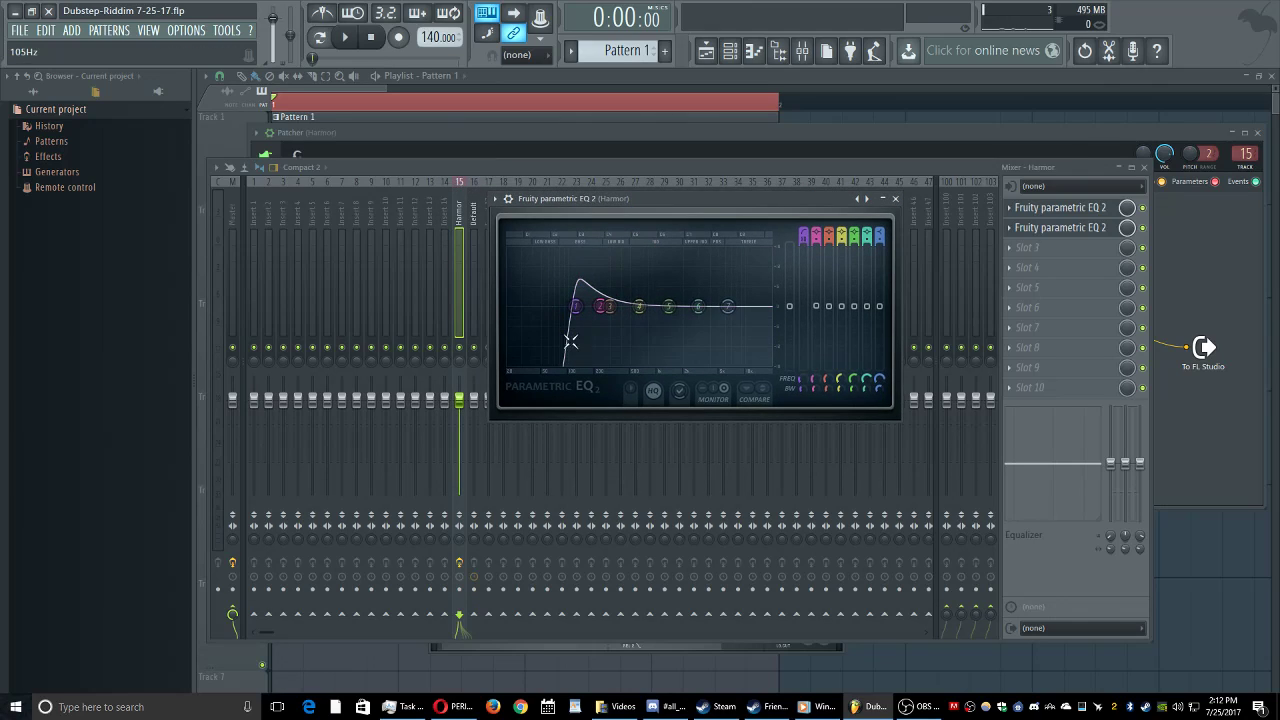
pyautogui.press('space')
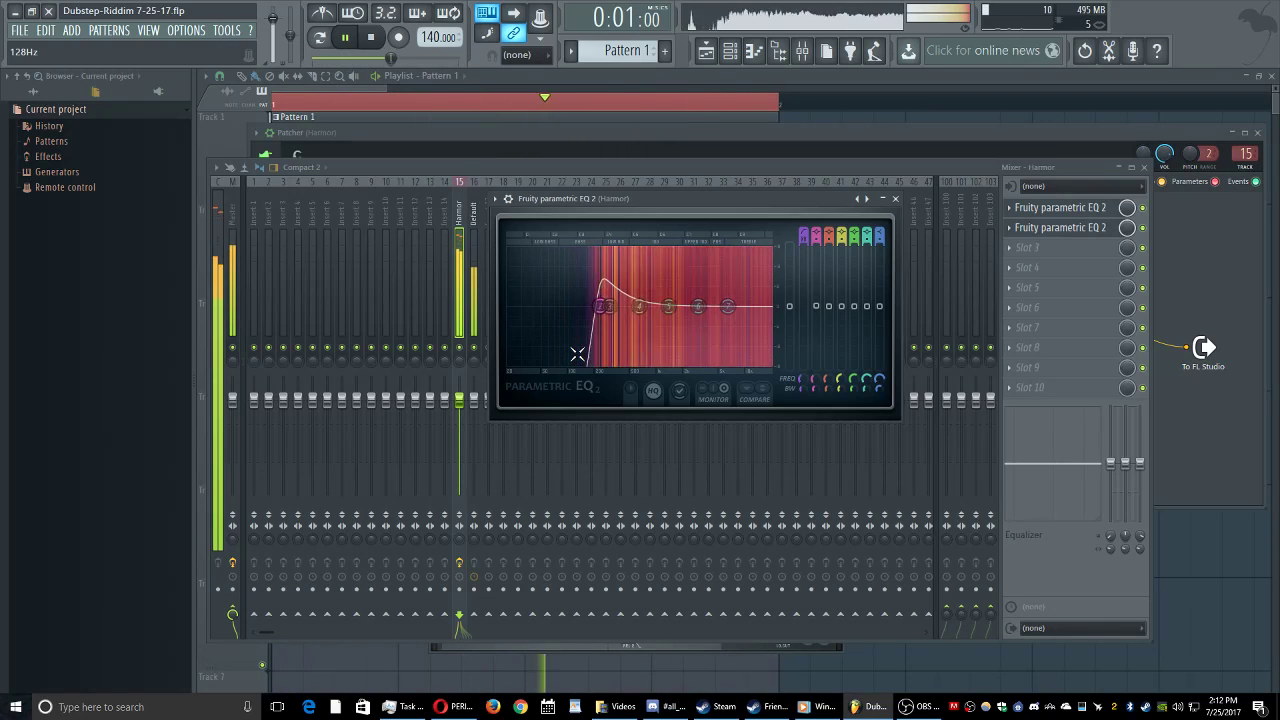
pyautogui.press('space')
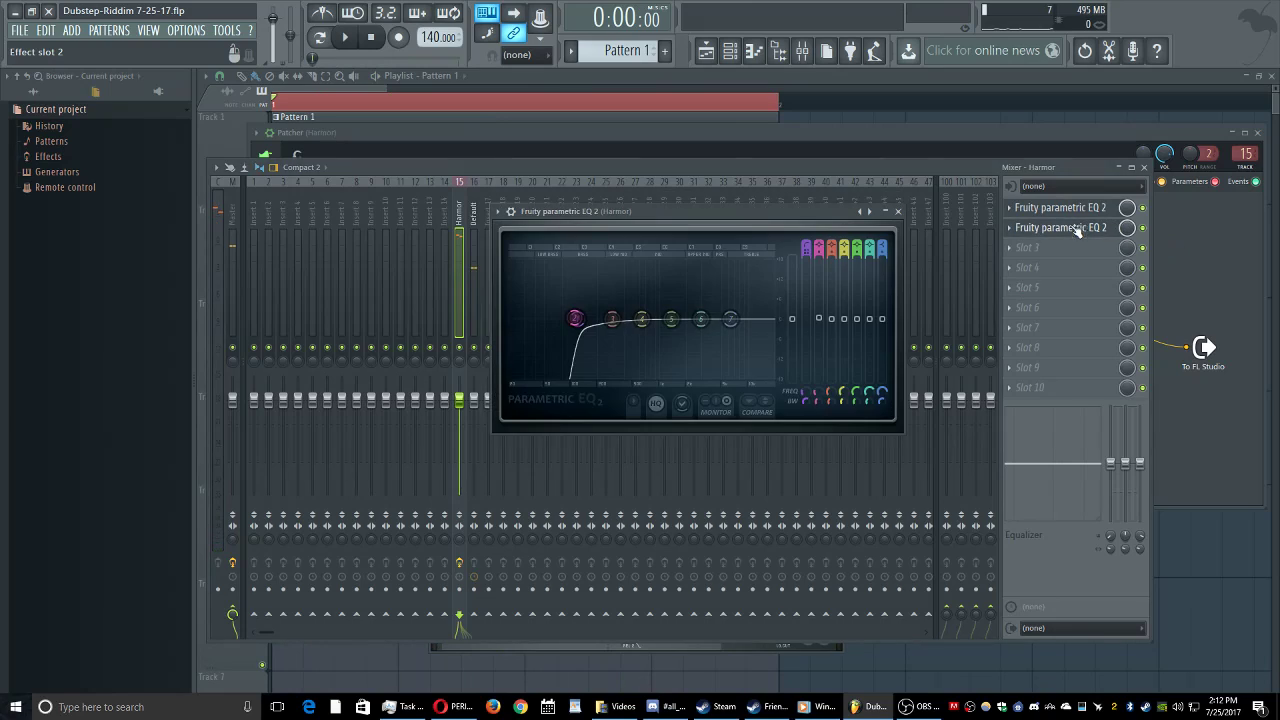
# Step: Examine the low-cut curve of the Harmor track's second EQ, and select the Default mixer track
pyautogui.moveTo(602, 199); pyautogui.dragTo(644, 201)
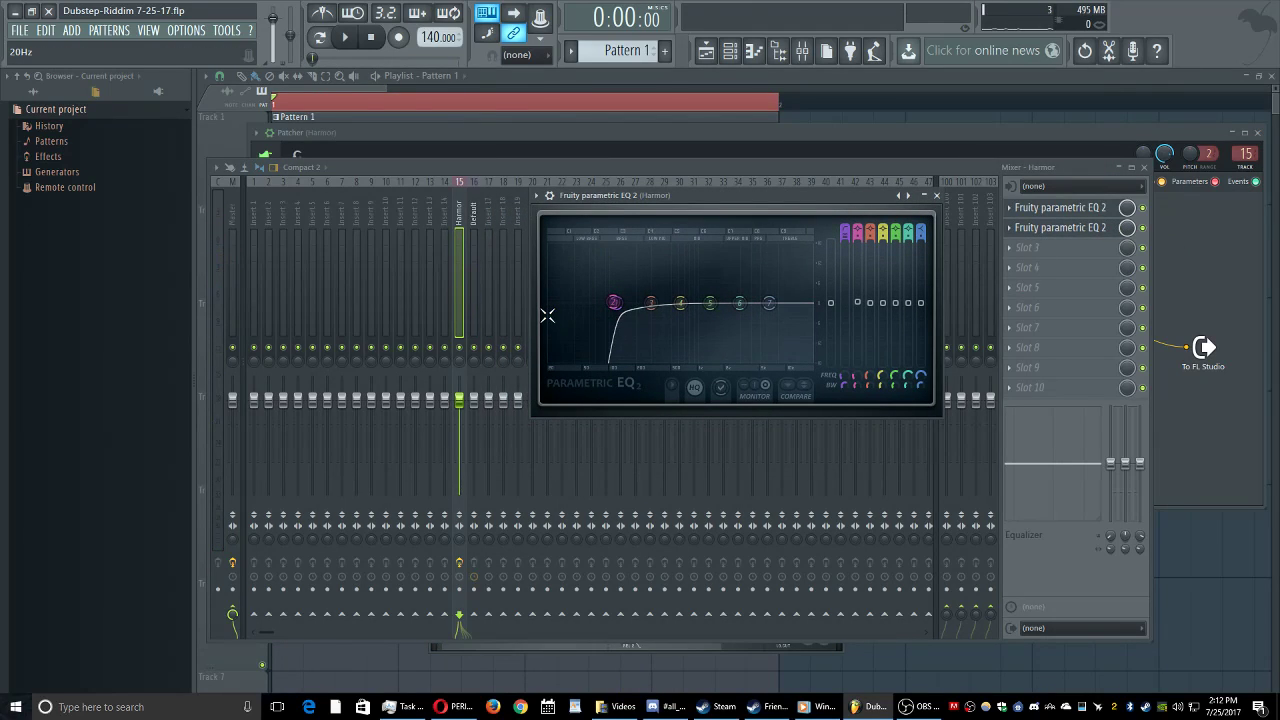
pyautogui.moveTo(616, 302); pyautogui.dragTo(568, 349)
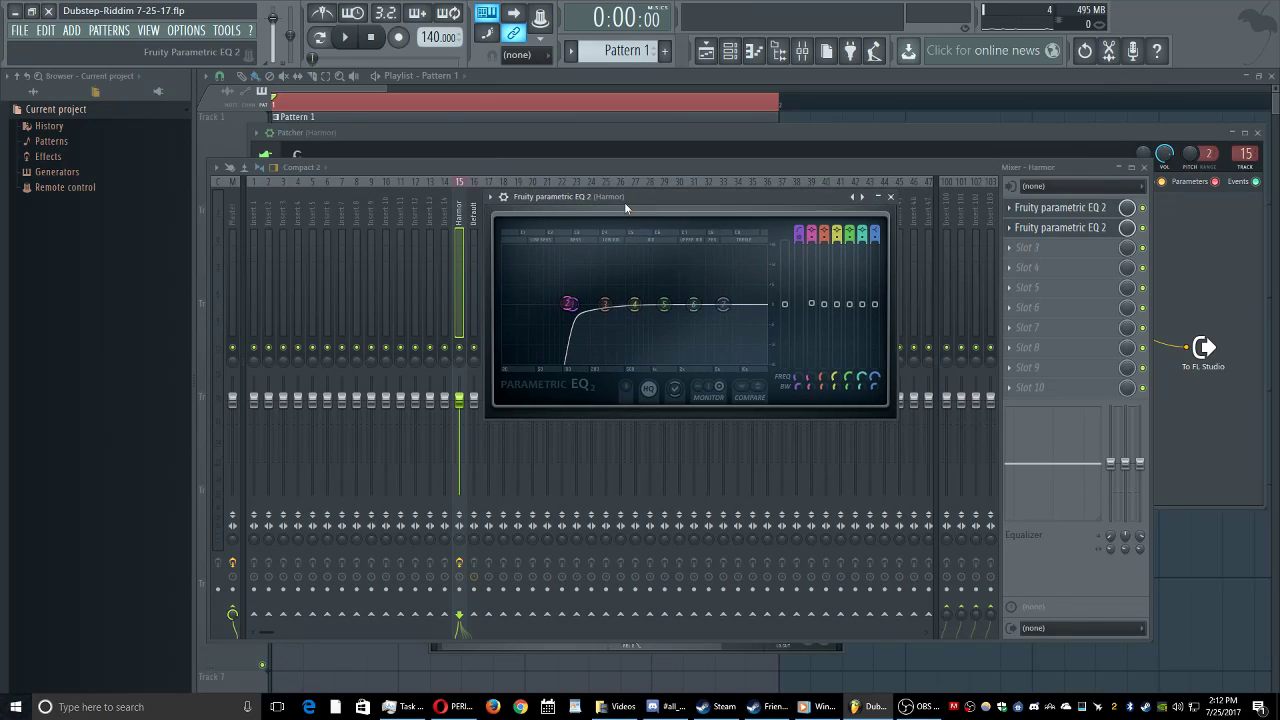
pyautogui.click(472, 263)
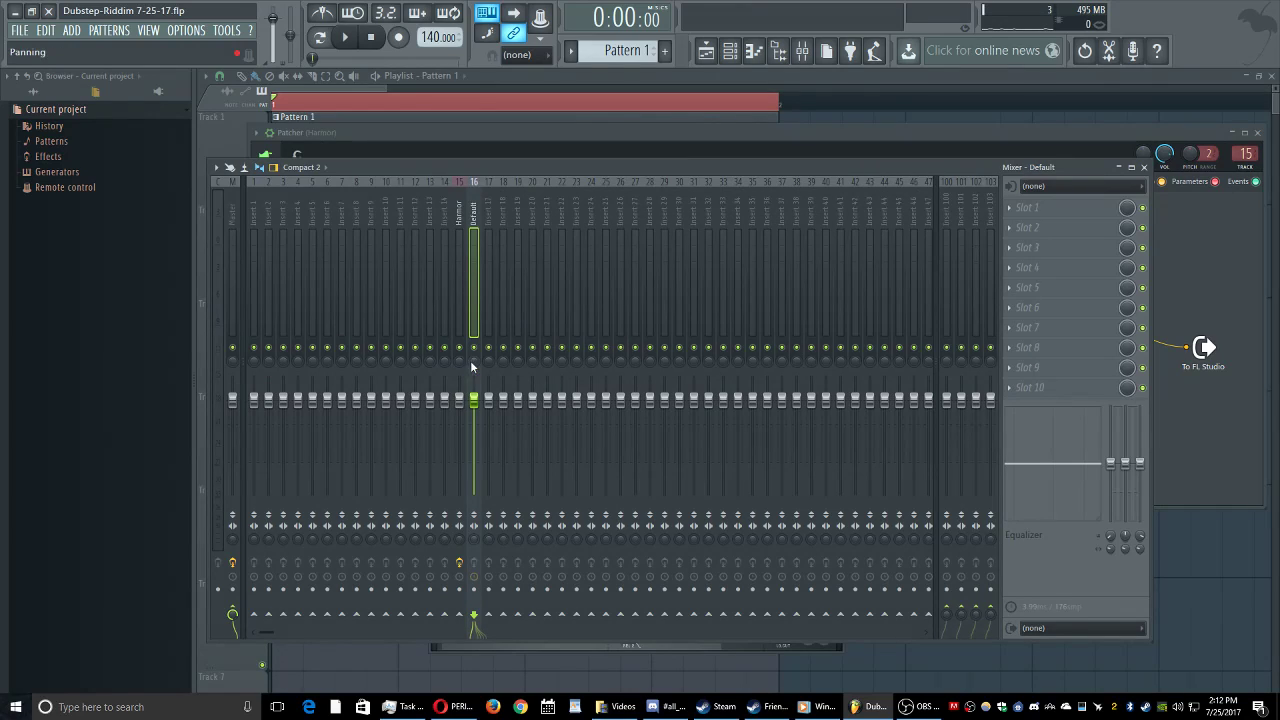
# Step: Bring the playlist forward and audition Pattern 1 together with its two EQ frequency envelopes
pyautogui.click(711, 76)
pyautogui.press('space')
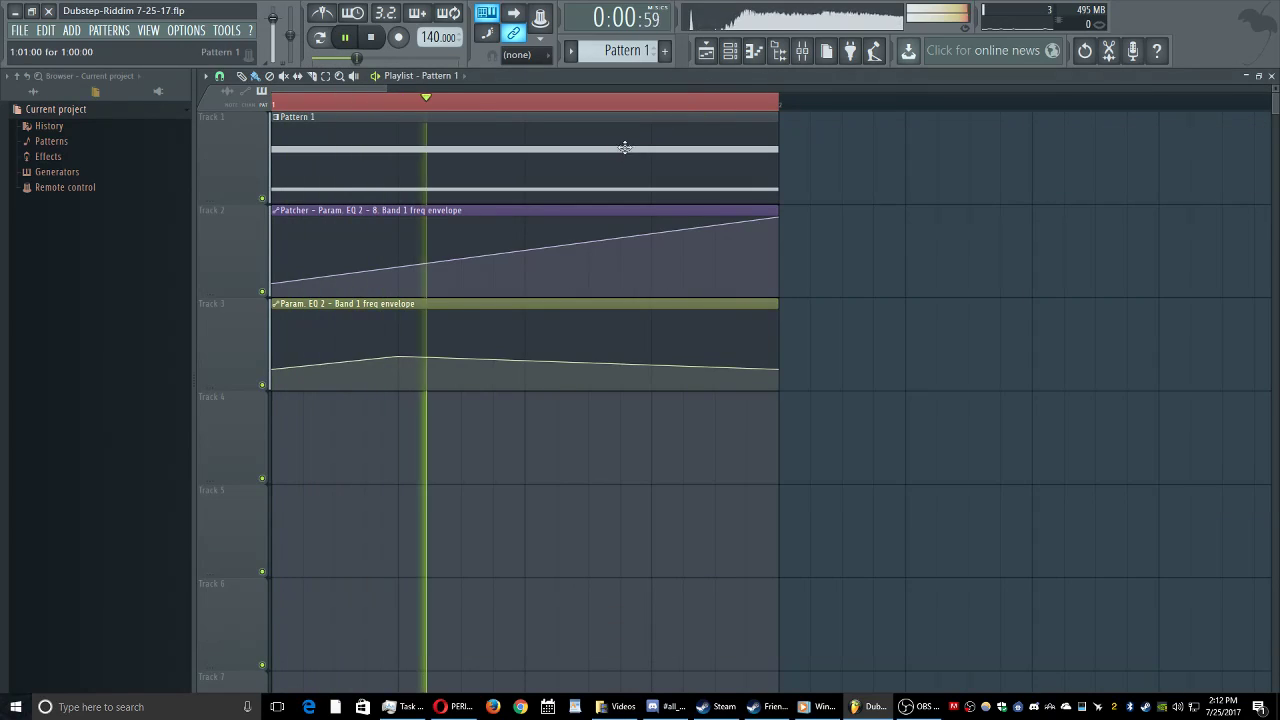
pyautogui.press('space')
# Step: Show the channel rack and open the Default channel's Sytrus, placing its window below the rack
pyautogui.click(741, 55)
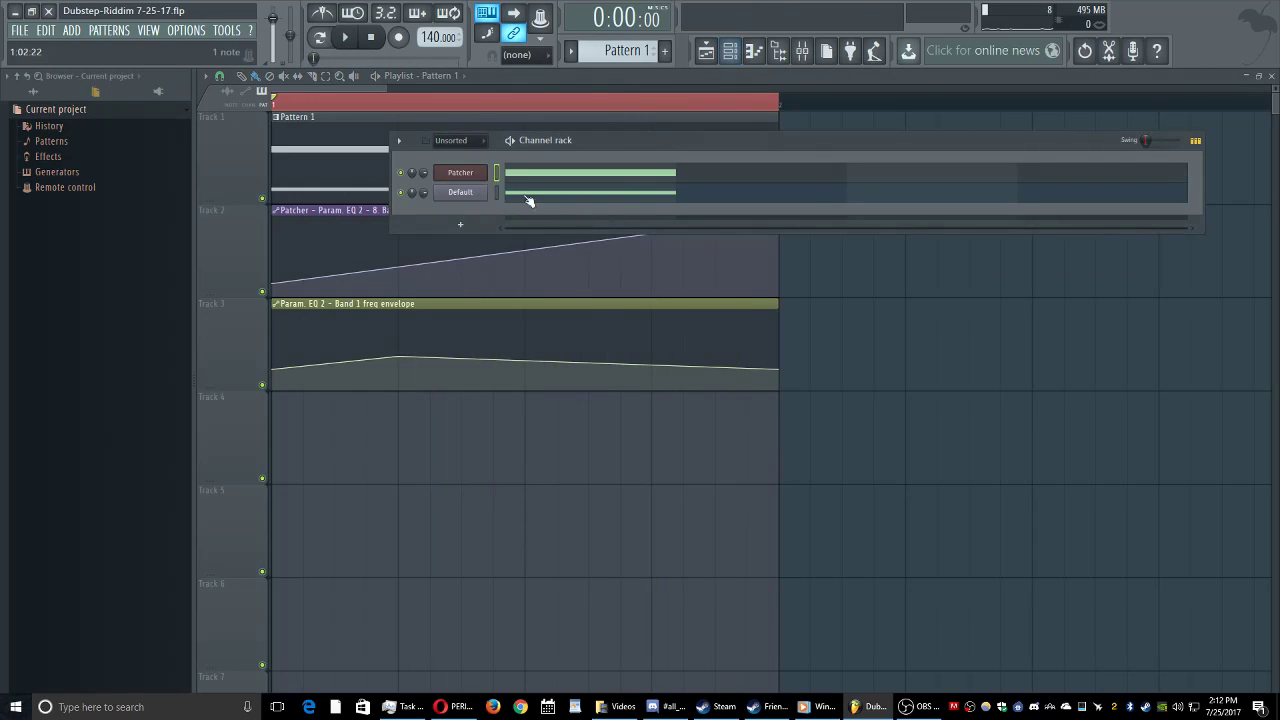
pyautogui.click(460, 192)
pyautogui.moveTo(457, 280); pyautogui.dragTo(705, 261)
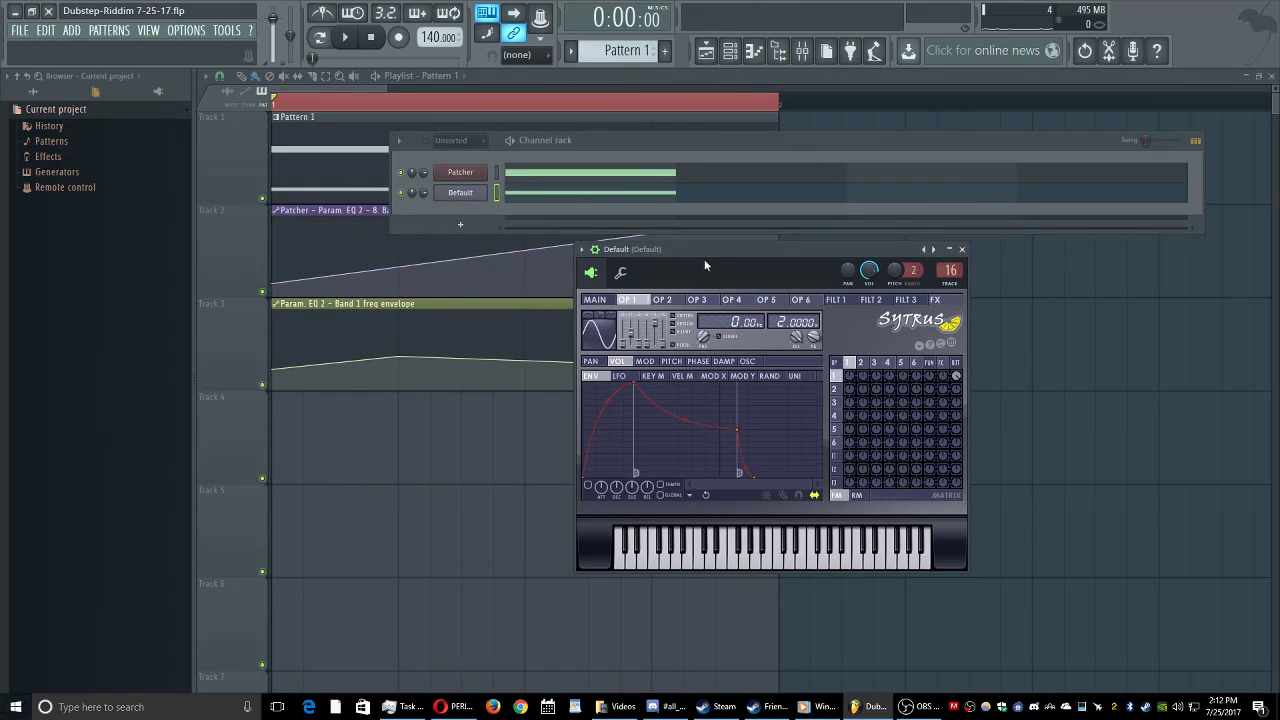
# Step: Audition the Default channel's Sytrus sound with a few single notes, and bring the playlist forward
pyautogui.click(725, 562)
pyautogui.click(700, 567)
pyautogui.click(630, 570)
pyautogui.click(621, 568)
pyautogui.click(529, 78)
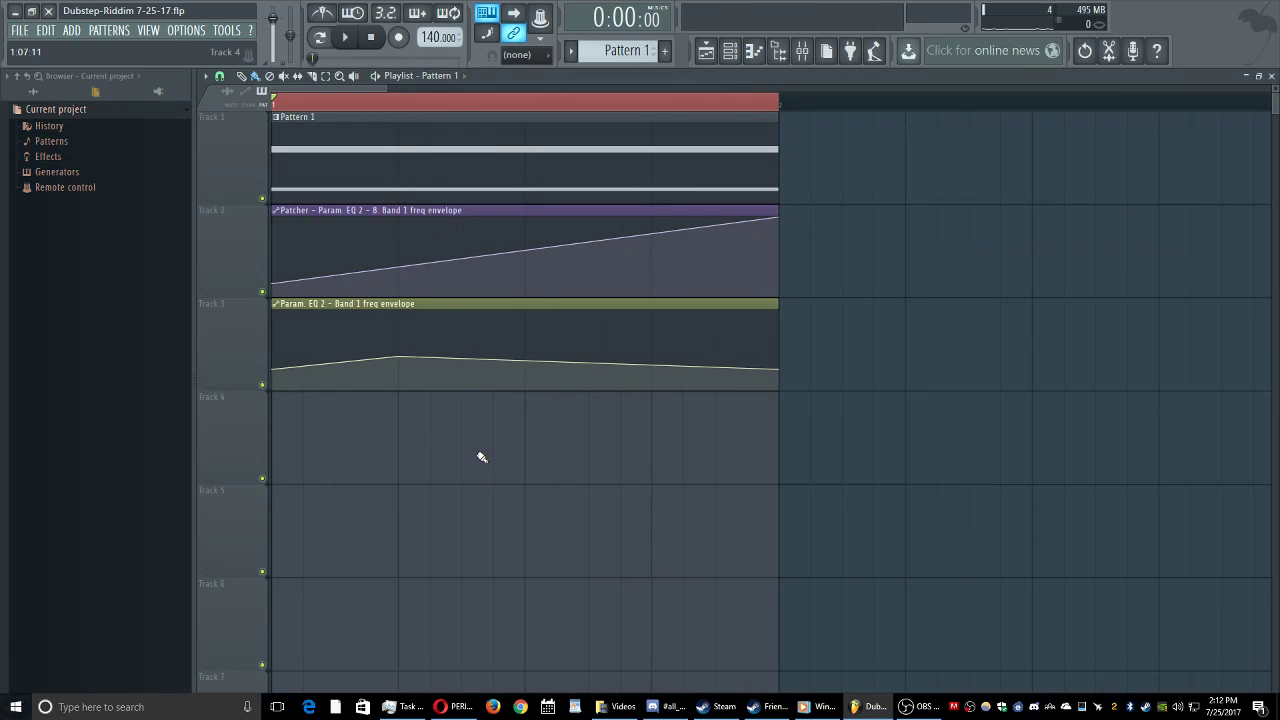
# Step: Show the channel rack, shift it aside over the playlist, and open the Patcher channel's module map
pyautogui.press('F6')
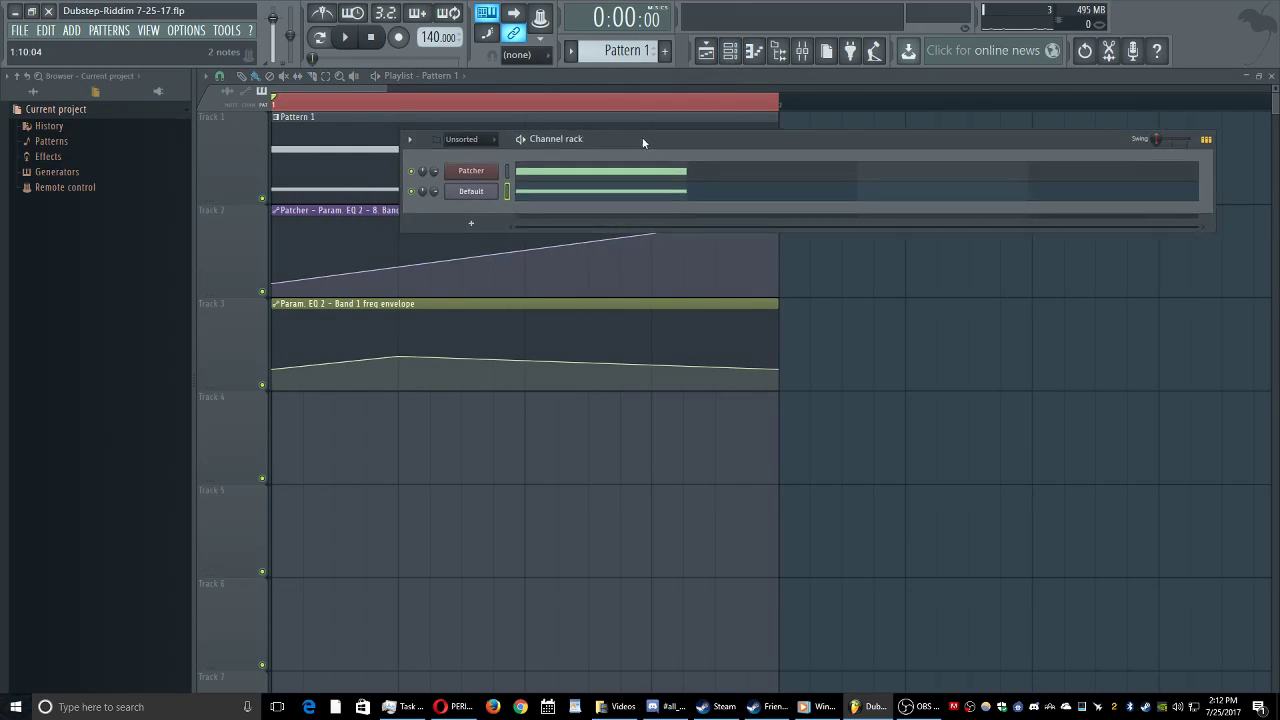
pyautogui.moveTo(617, 145); pyautogui.dragTo(755, 140)
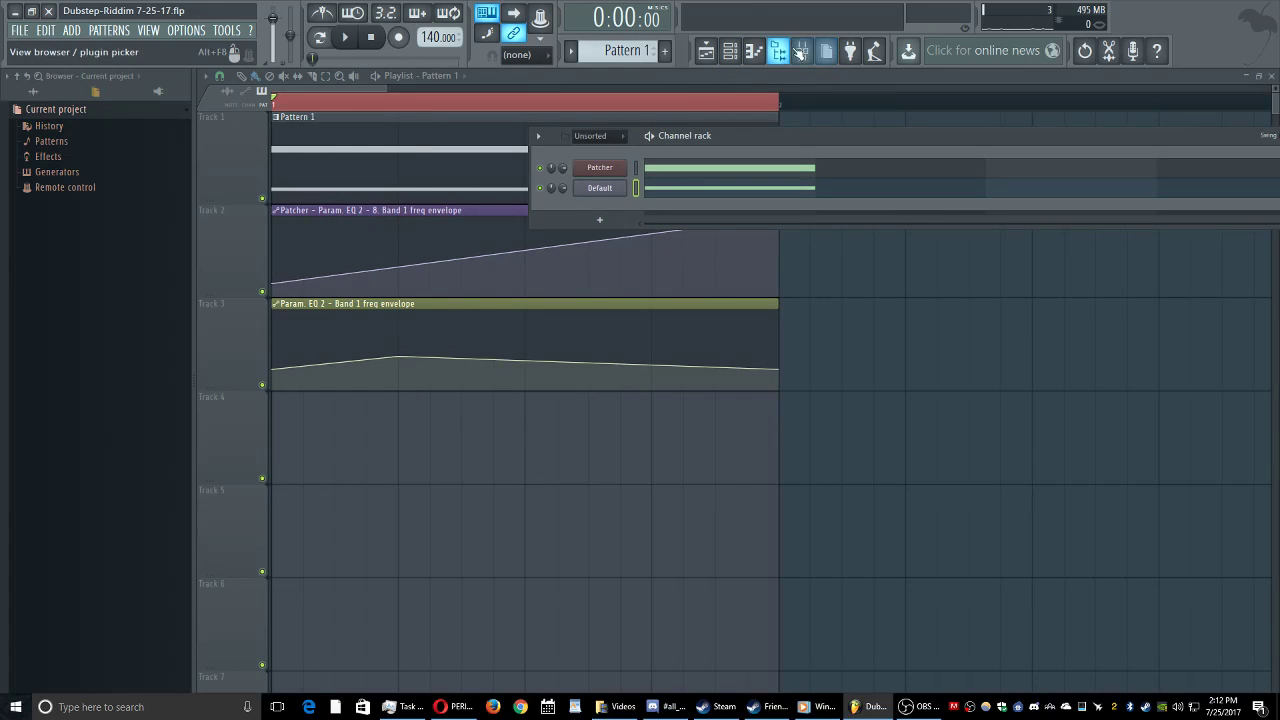
pyautogui.click(730, 50)
pyautogui.click(730, 50)
pyautogui.click(600, 167)
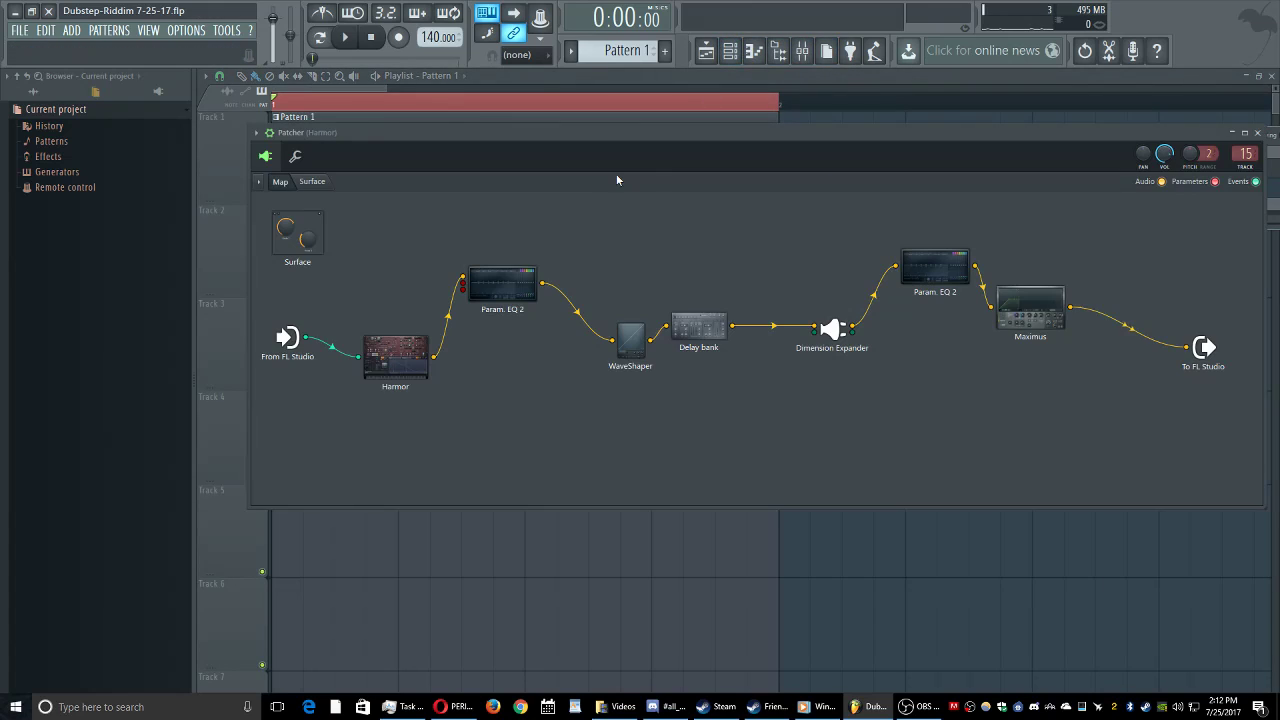
# Step: Audition Patcher's Param. EQ 2 between Harmor and WaveShaper, and place its window beside the playlist envelopes for comparison
pyautogui.click(502, 284)
pyautogui.moveTo(614, 432); pyautogui.dragTo(710, 158)
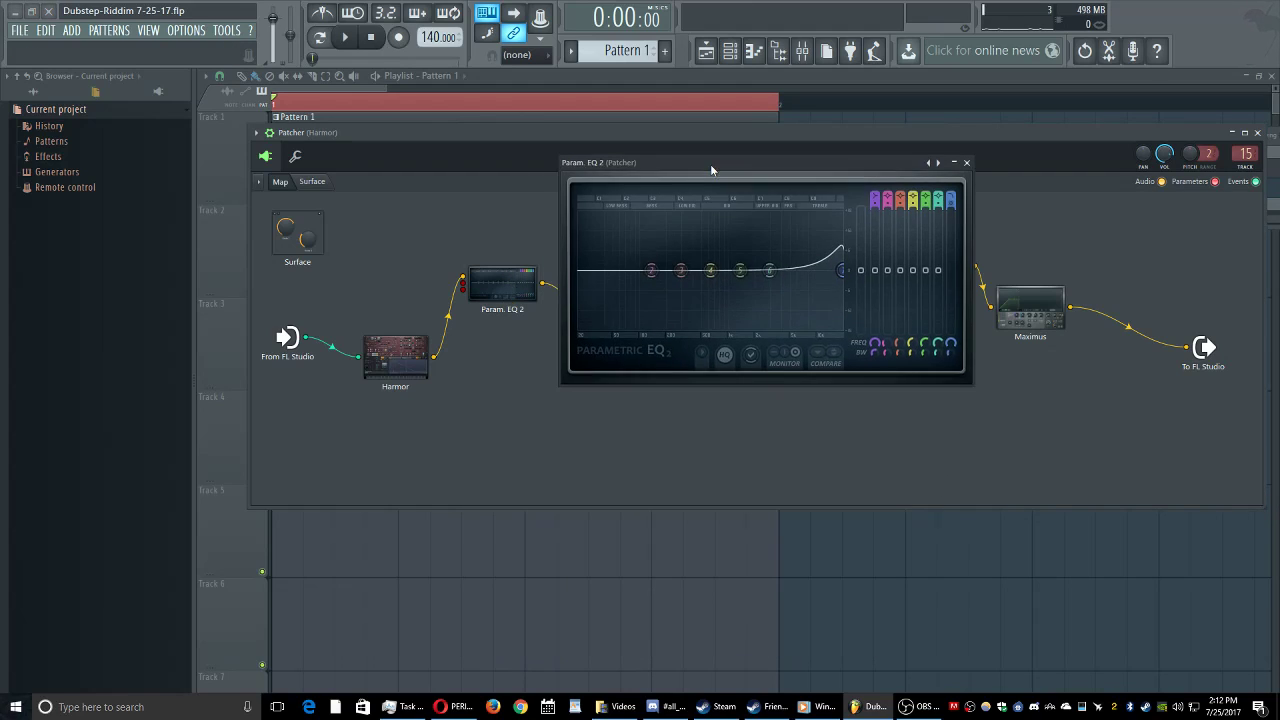
pyautogui.press('space')
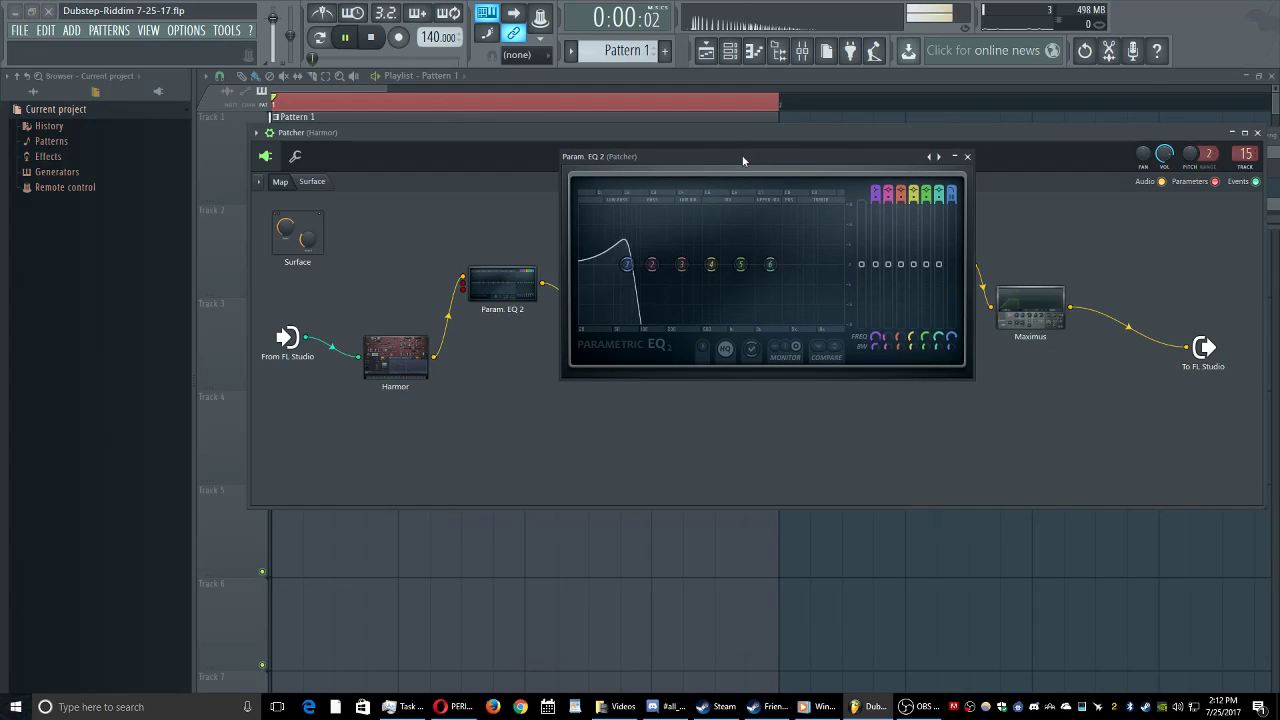
pyautogui.click(632, 79)
pyautogui.press('space')
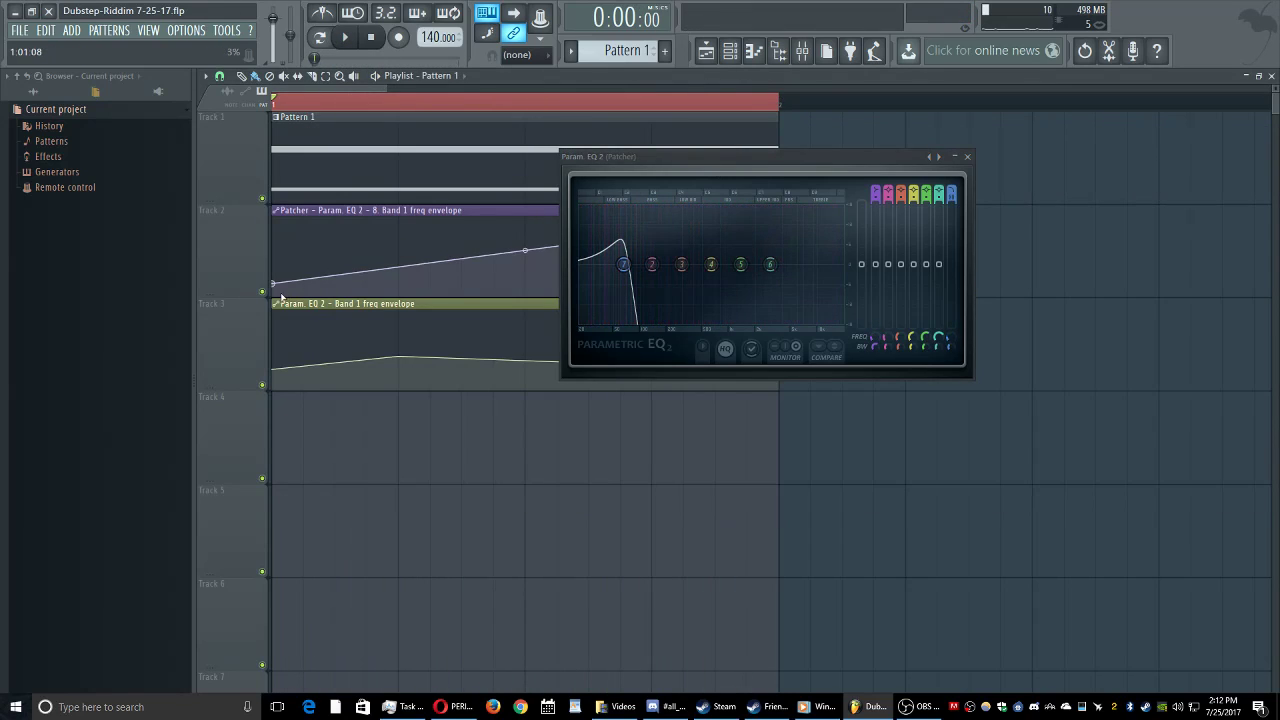
pyautogui.moveTo(687, 164); pyautogui.dragTo(907, 92)
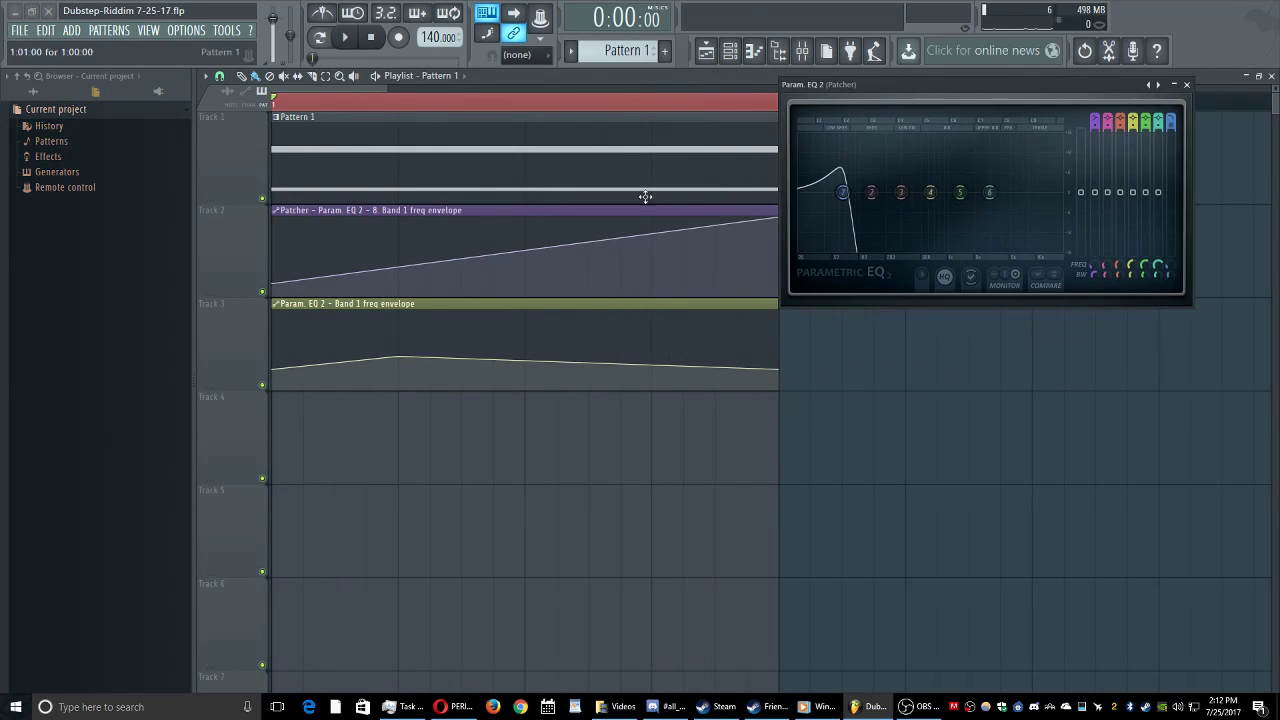
# Step: Examine the Harmor mixer track's first Fruity parametric EQ 2 during playback, and compare it with its frequency envelope in the playlist
pyautogui.click(816, 52)
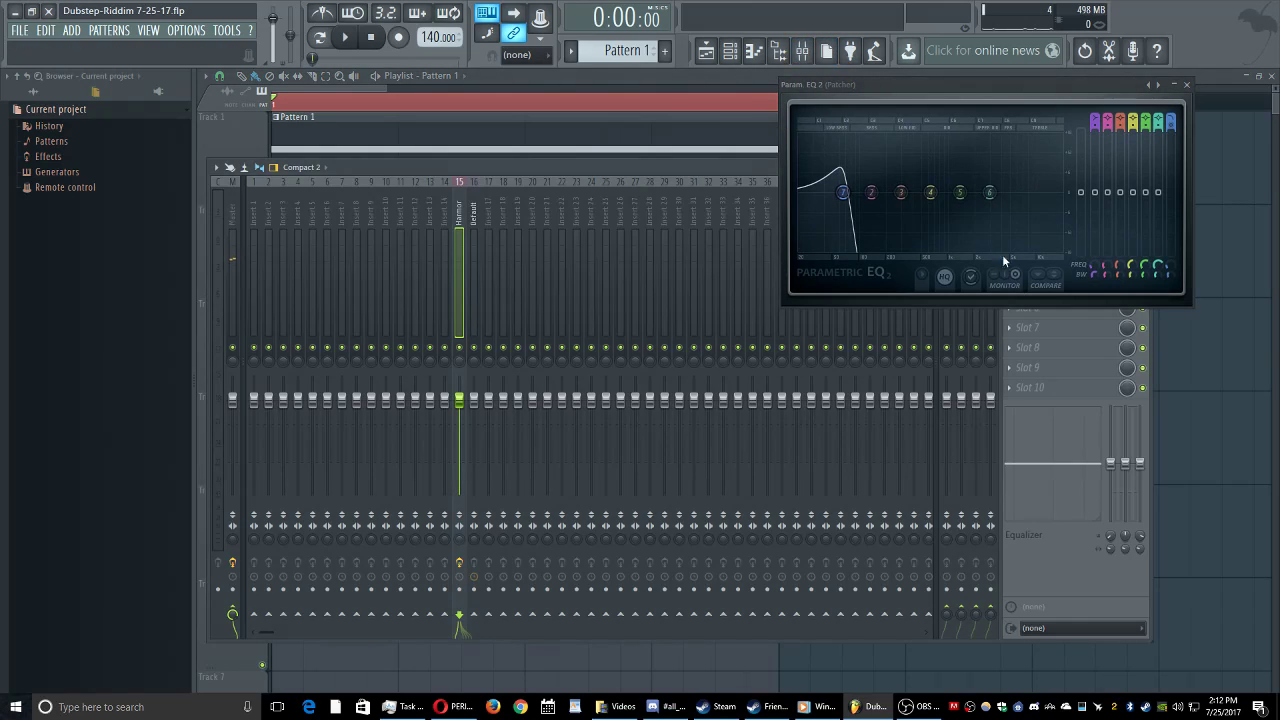
pyautogui.click(1186, 85)
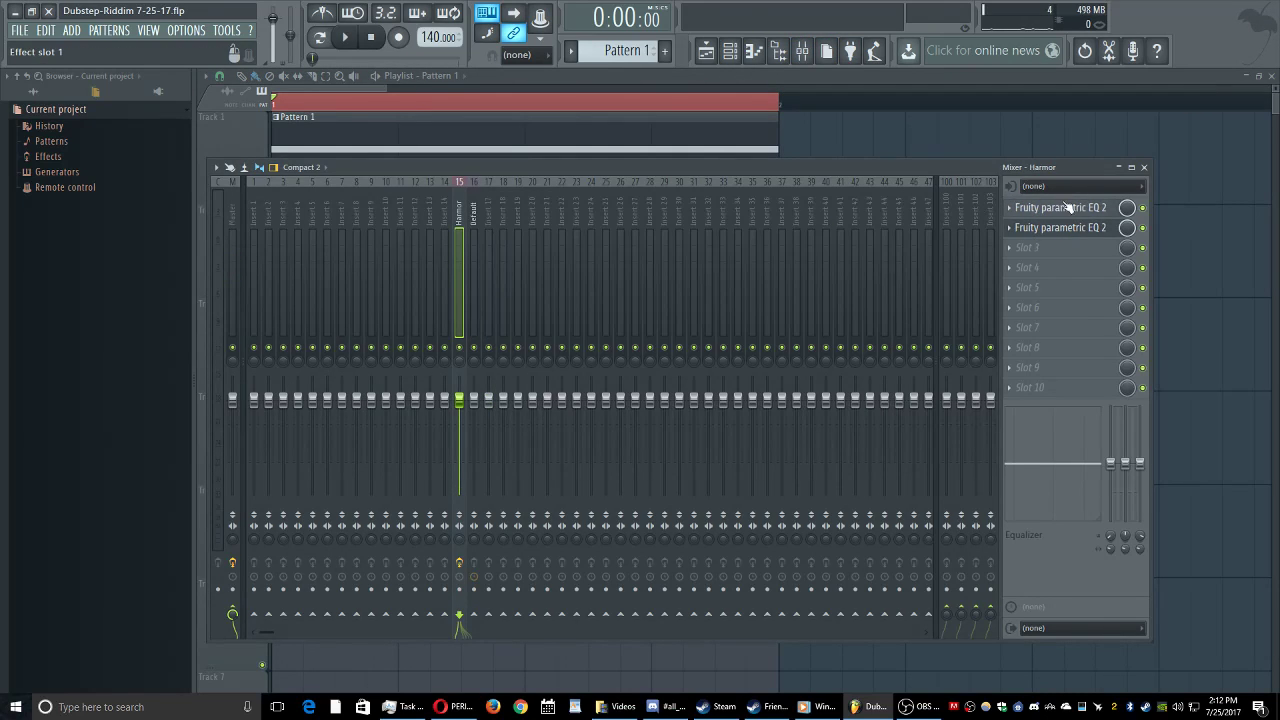
pyautogui.click(1046, 215)
pyautogui.moveTo(693, 190); pyautogui.dragTo(629, 187)
pyautogui.press('space')
pyautogui.moveTo(520, 304); pyautogui.dragTo(551, 299)
pyautogui.click(603, 90)
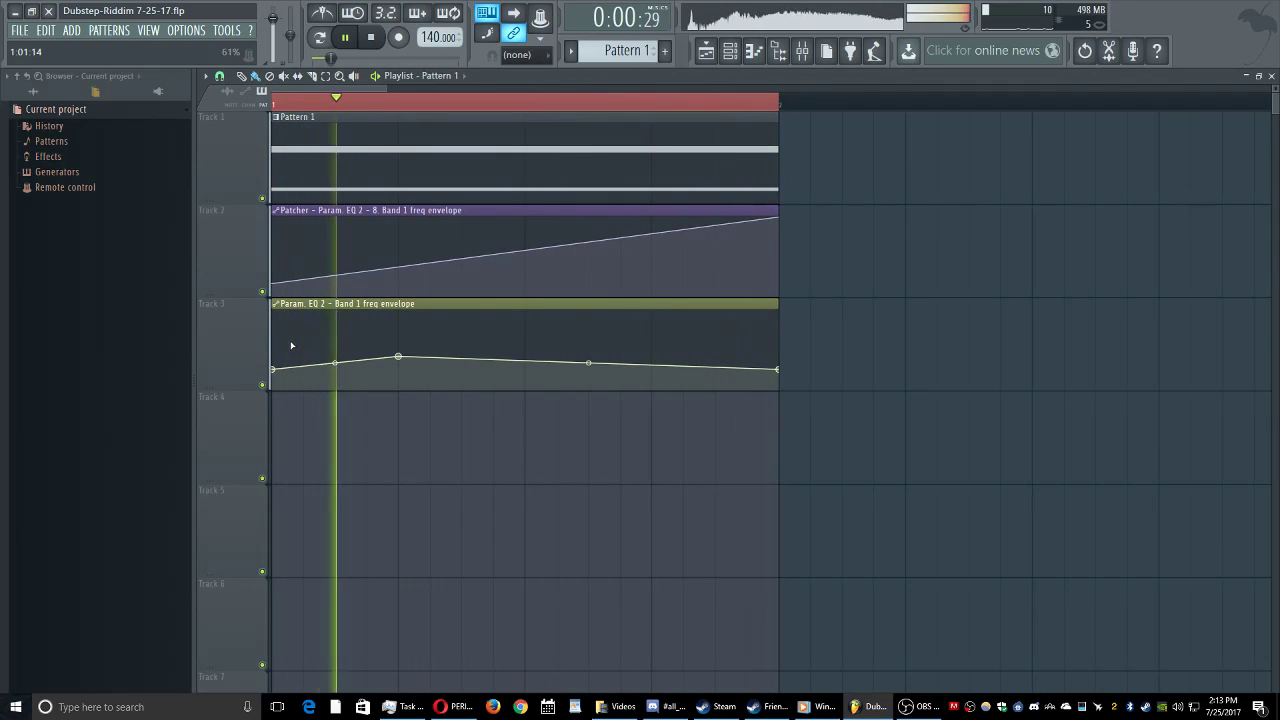
pyautogui.press('space')
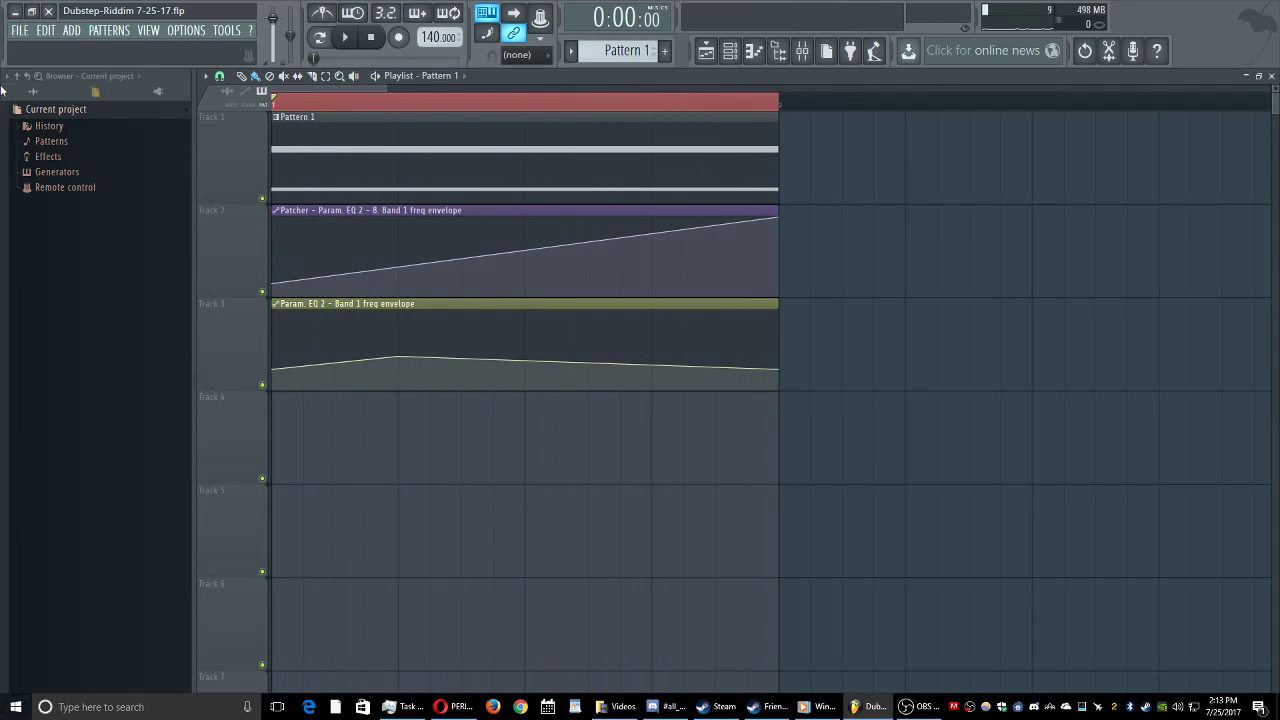
pyautogui.click(28, 36)
pyautogui.click(68, 106)
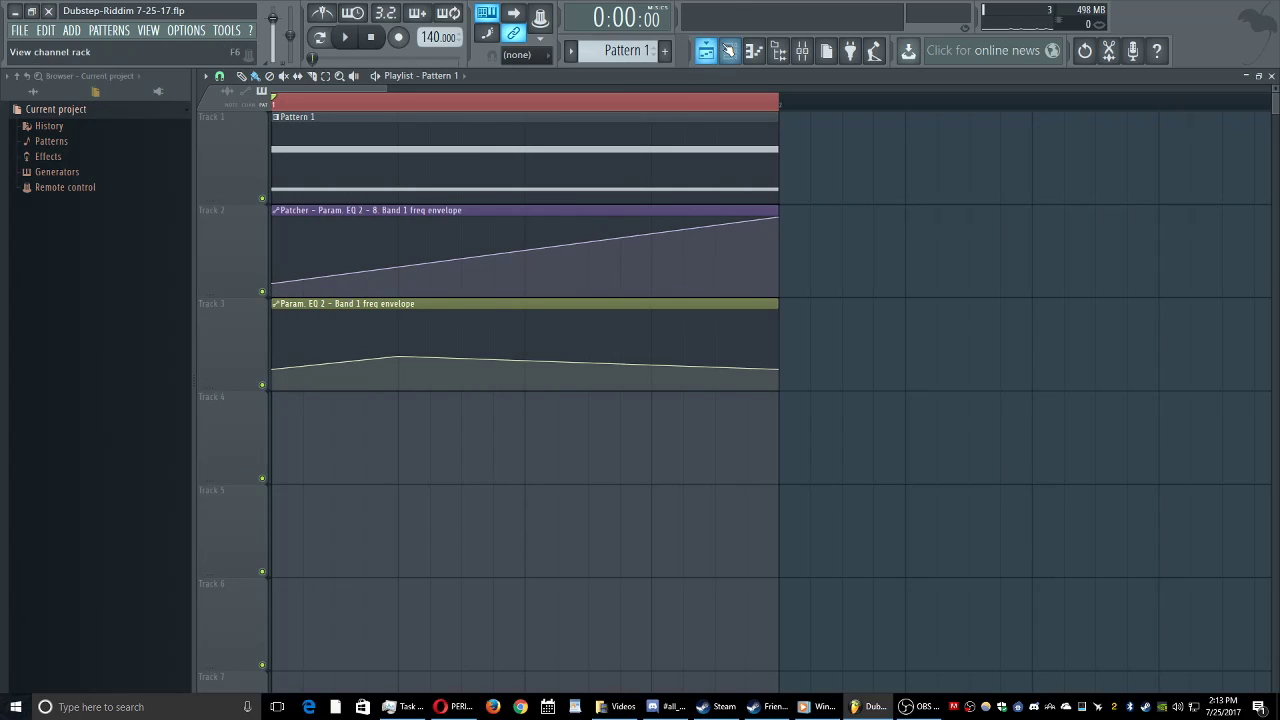
# Step: Open the Patcher channel's piano roll and audition its sustained F2 and E2 notes
pyautogui.click(730, 50)
pyautogui.click(670, 175)
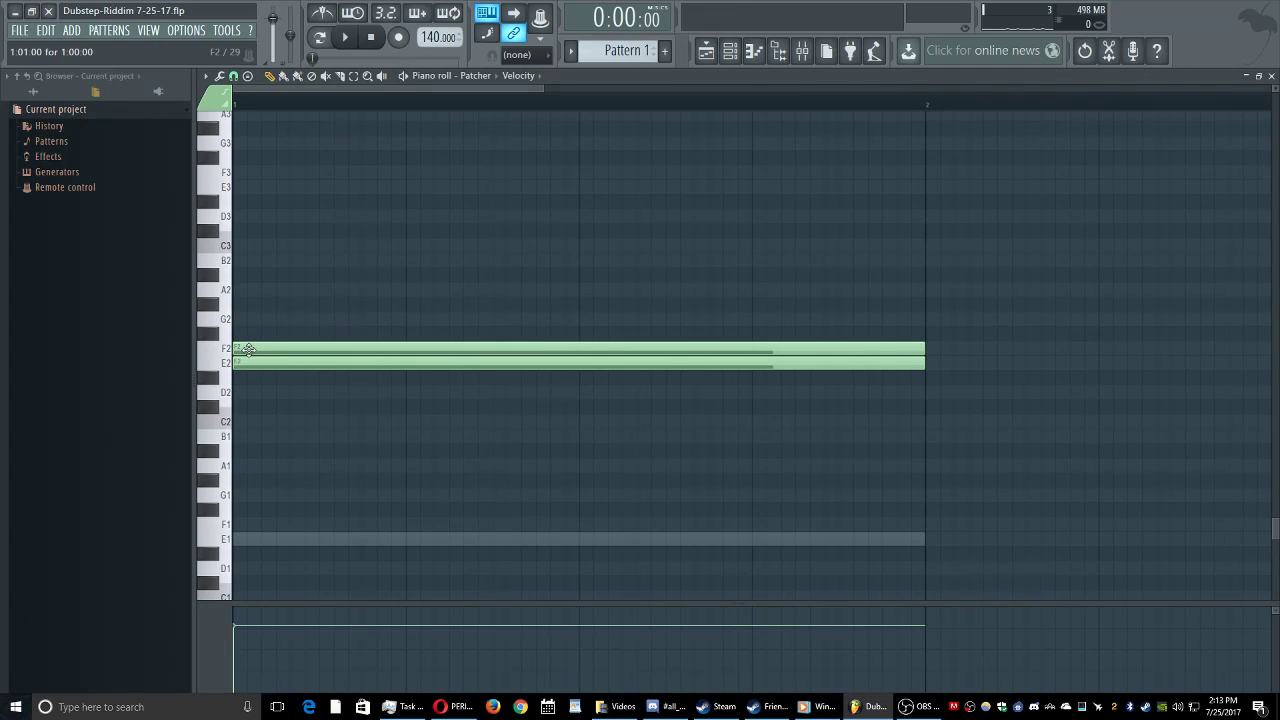
pyautogui.moveTo(247, 347)
pyautogui.mouseDown()
pyautogui.moveTo(1040, 347)
pyautogui.moveTo(258, 347)
pyautogui.mouseUp()
pyautogui.press('space')
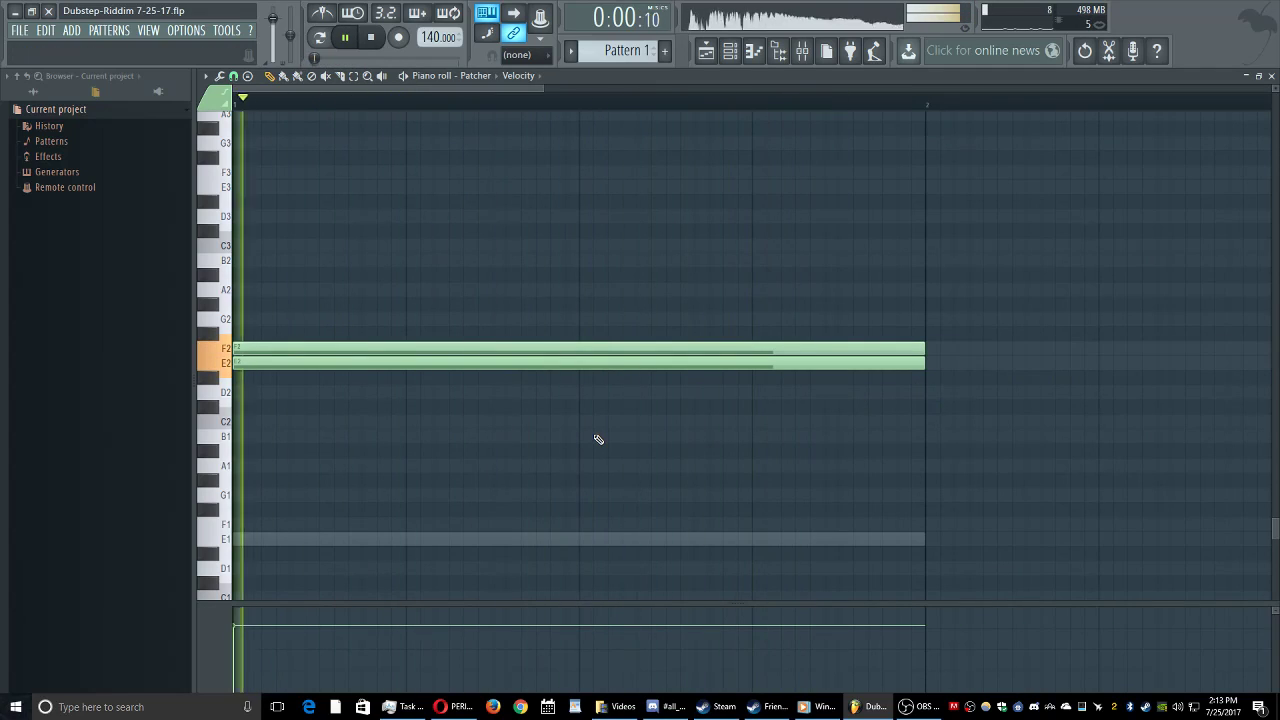
pyautogui.press('space')
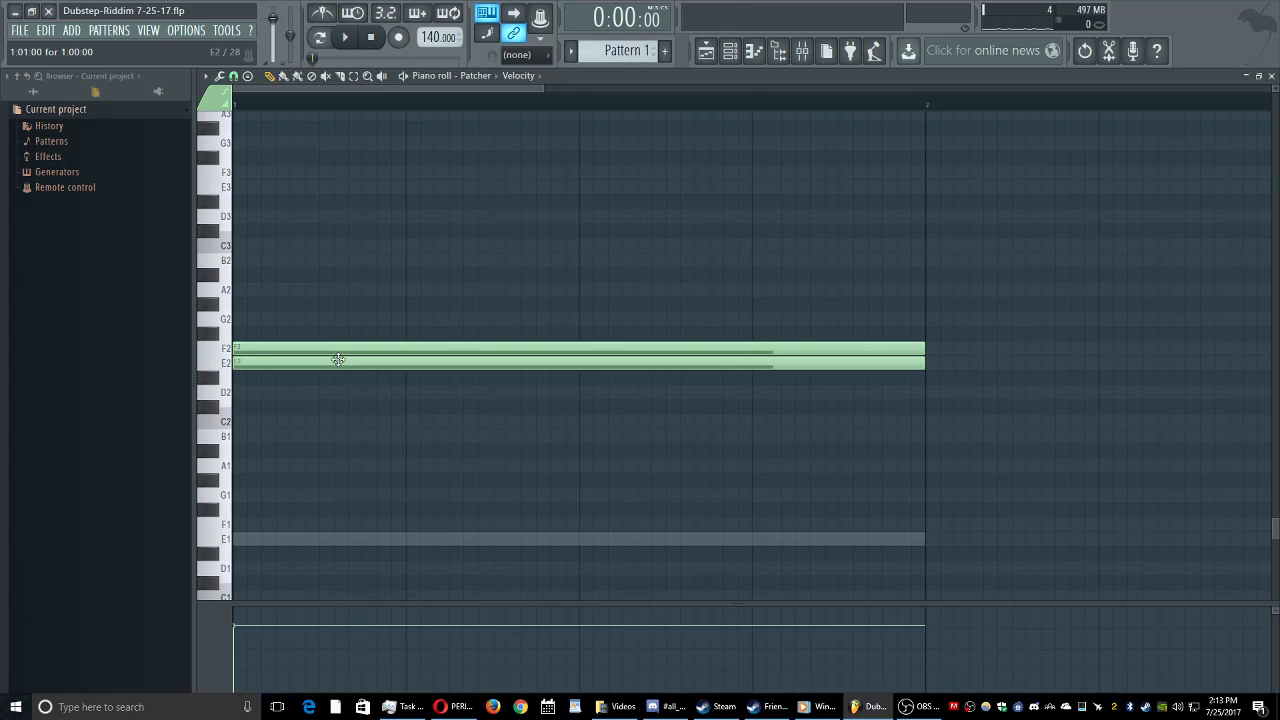
# Step: Switch to the OBS window
pyautogui.click(915, 706)
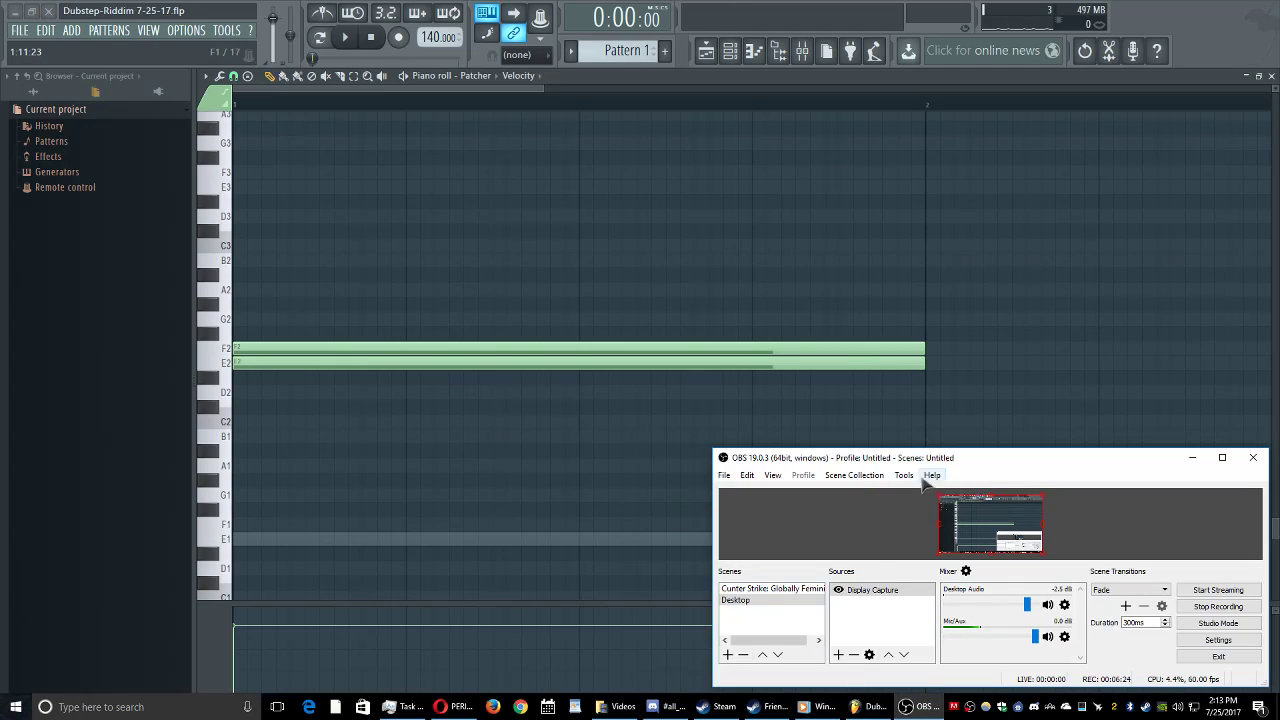